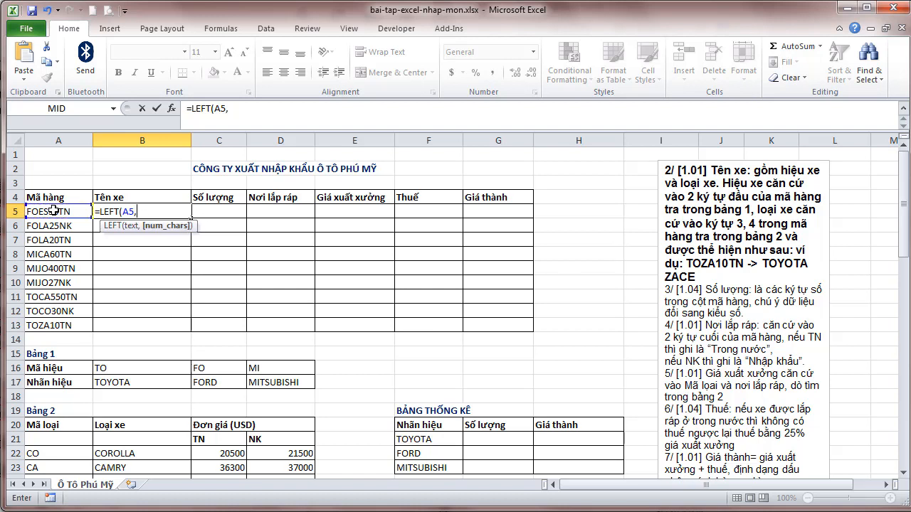
- Complete the formula =LEFT(A5,2) in B5 and fill it down the Tên xe column to B13
type("2")
key("Return")
left_click(156, 211)
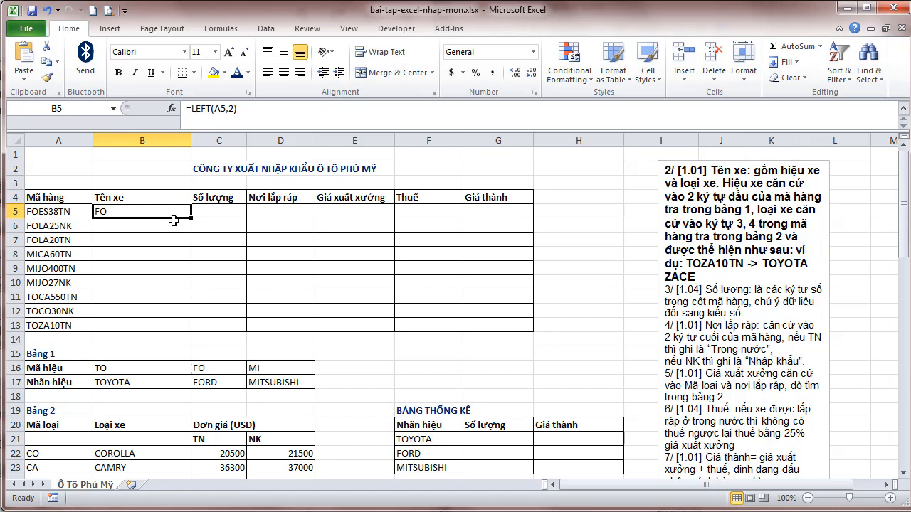
double_click(191, 218)
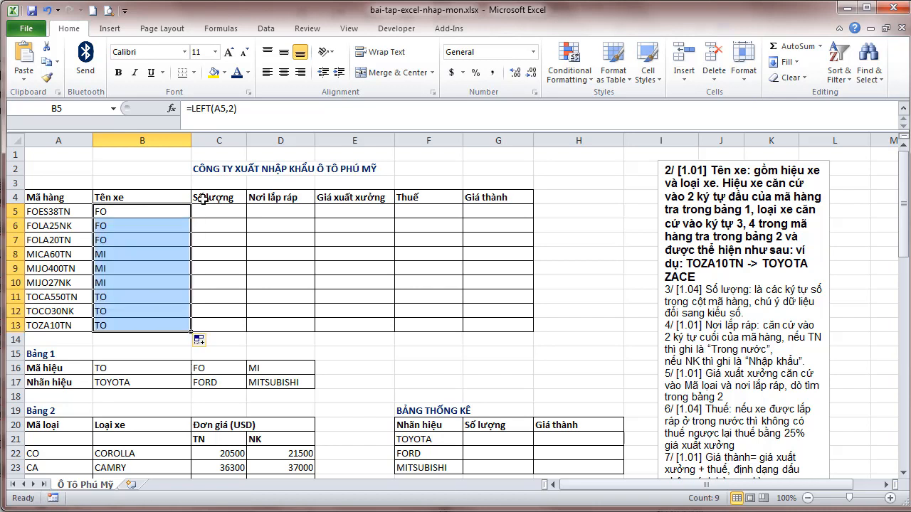
- Wrap the LEFT expression in B5 in an HLOOKUP function so that it serves as the lookup value
left_click(193, 109)
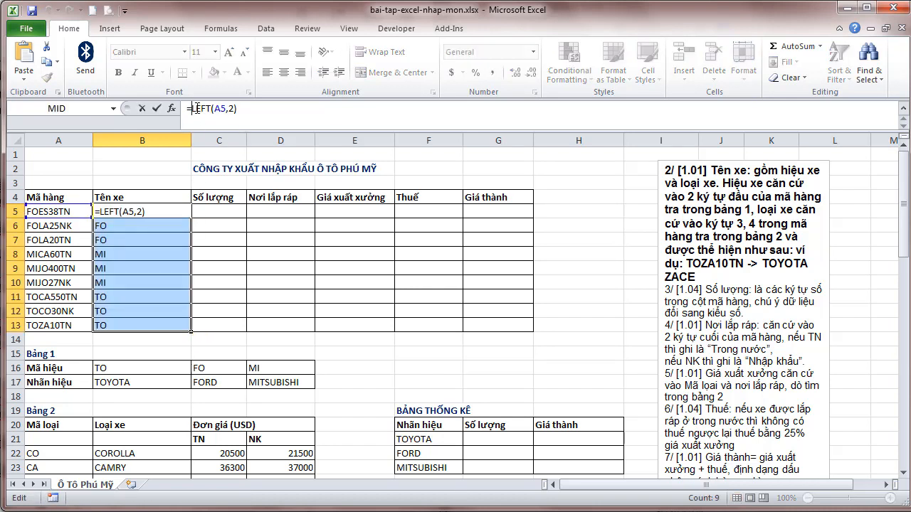
type("=h")
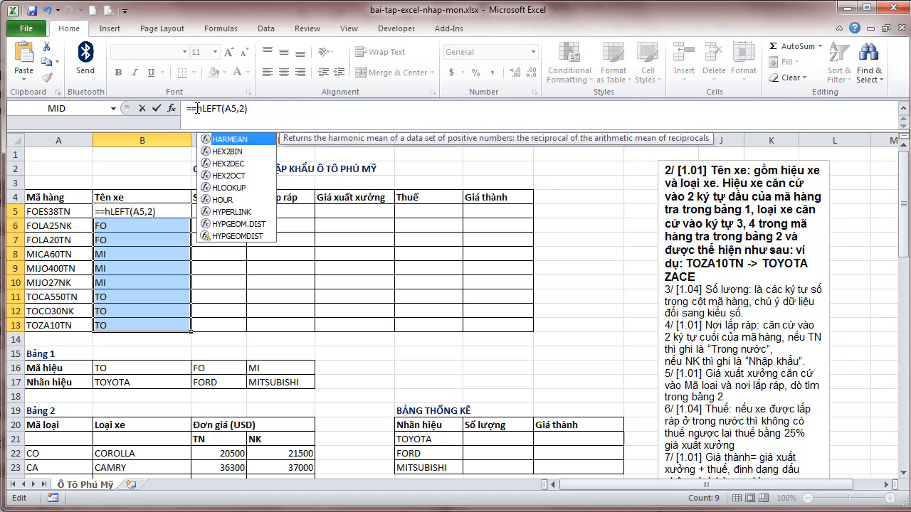
left_click(198, 108)
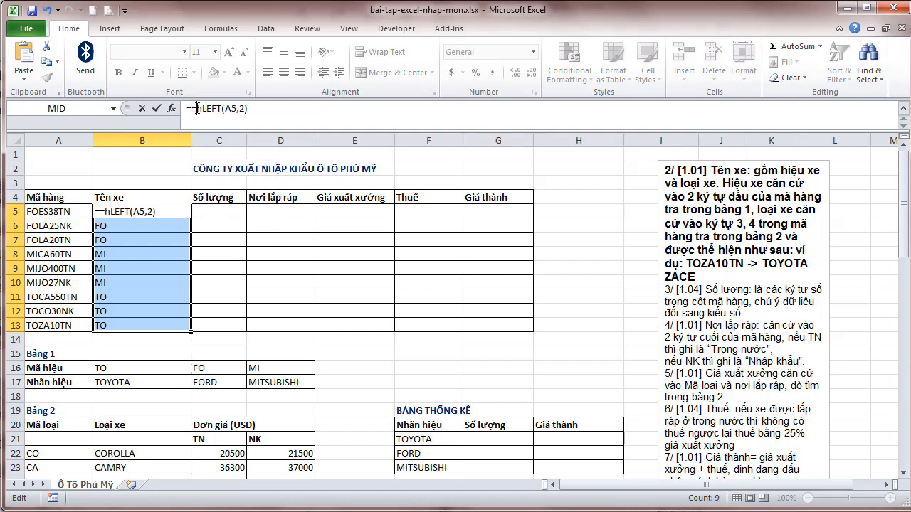
key("BackSpace")
type("l")
key("Tab")
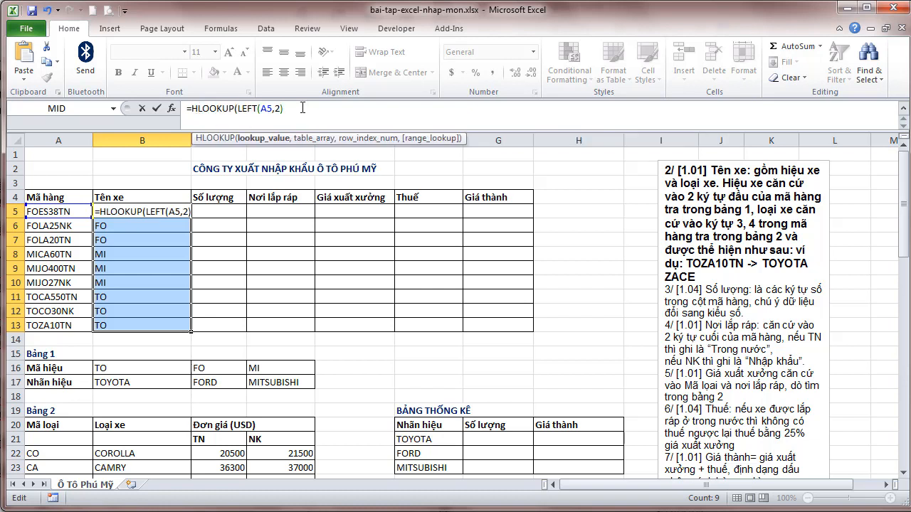
- Set the HLOOKUP table array to the Bảng 1 range as the absolute reference $B$16:$D$17
type(",")
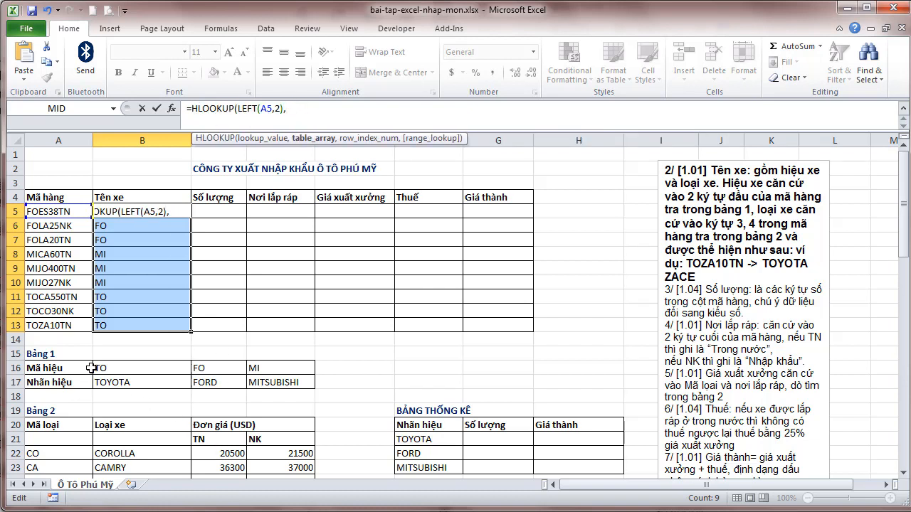
left_click_drag(91, 368, 261, 378)
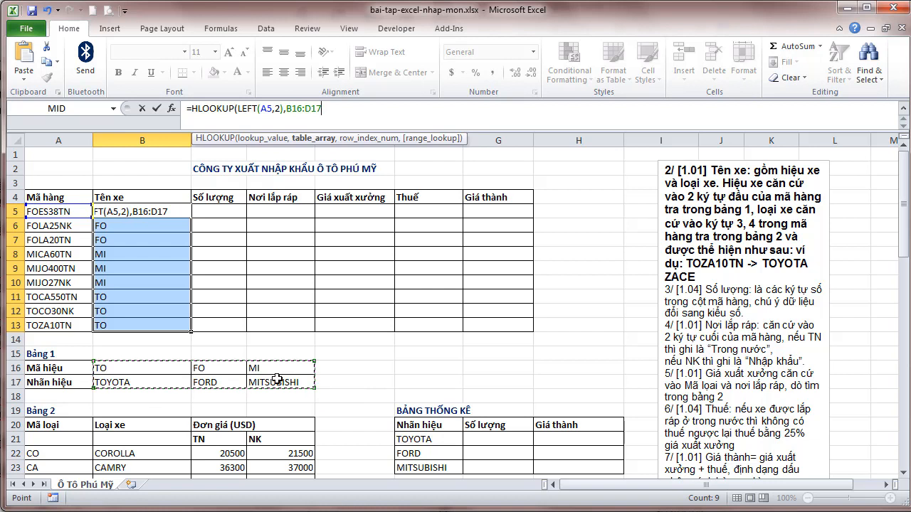
key("F4")
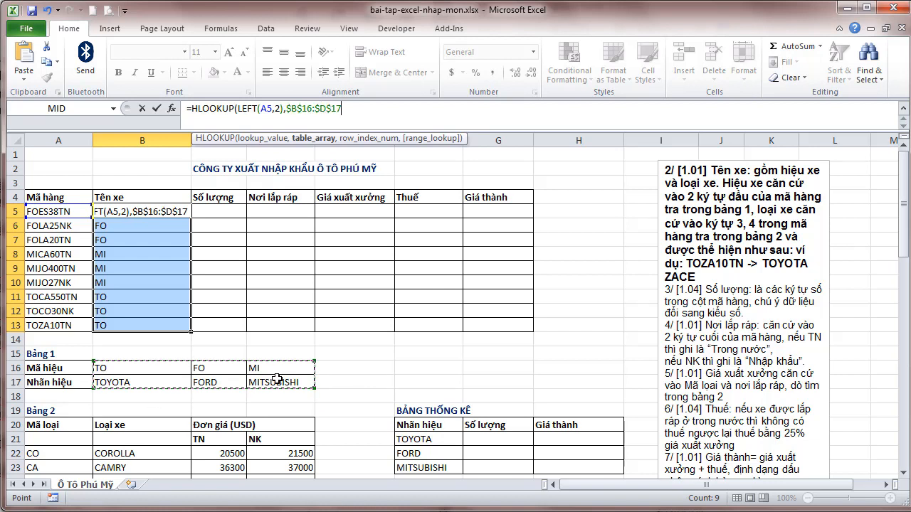
- Finish the HLOOKUP in B5 with row index 2 and exact match FALSE, and fill it down to B13
type(",")
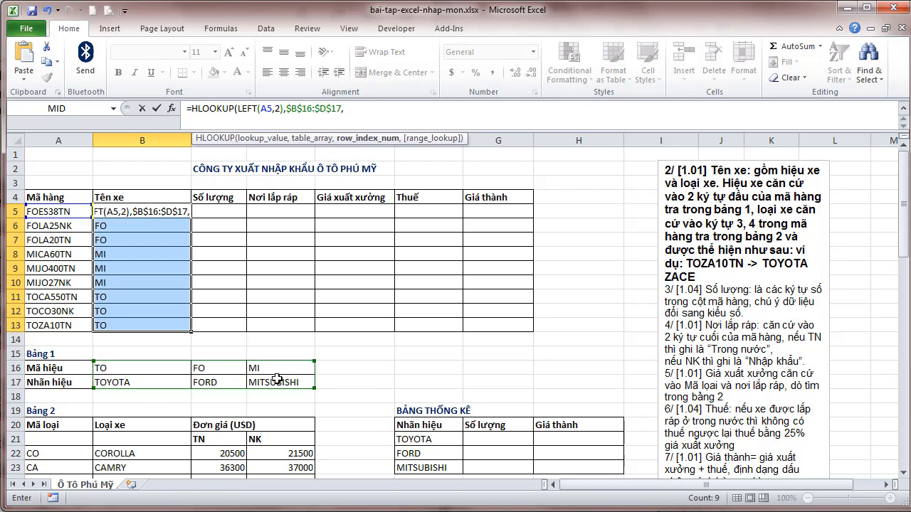
type("2")
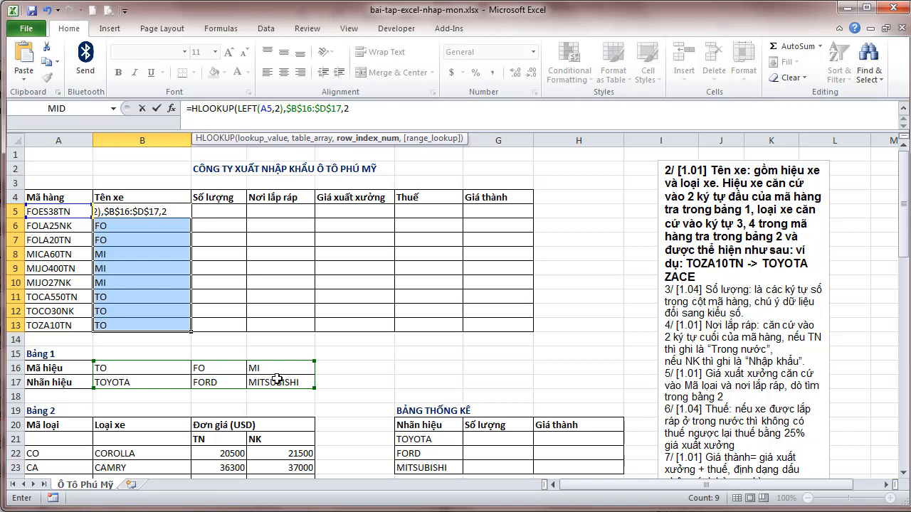
type(",")
key("Down")
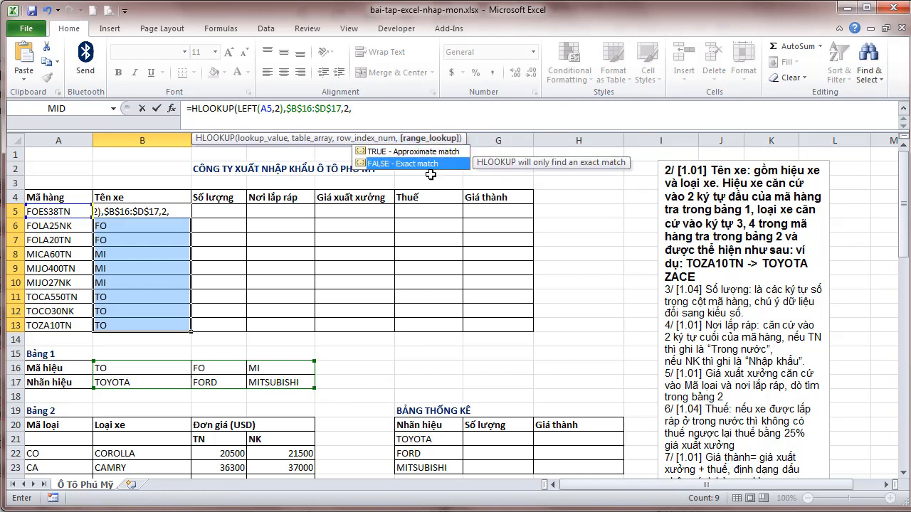
double_click(429, 163)
key("Return")
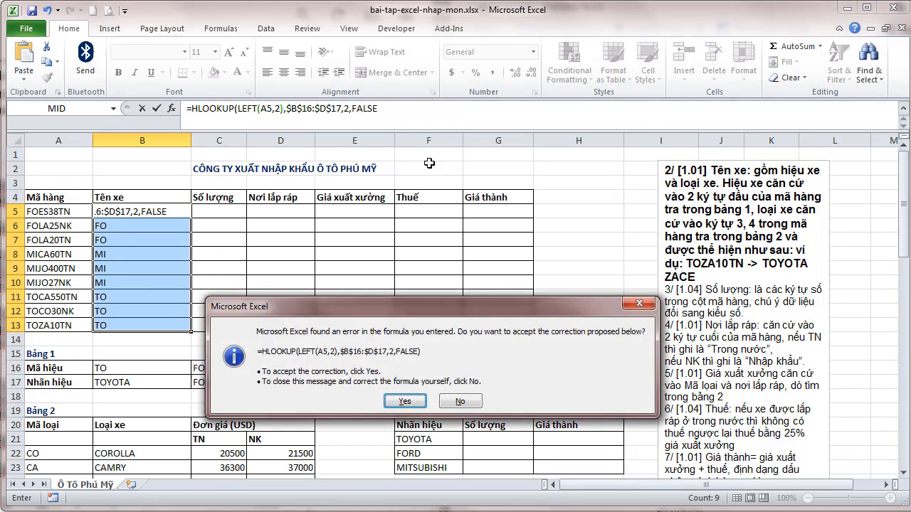
key("Return")
left_click(164, 212)
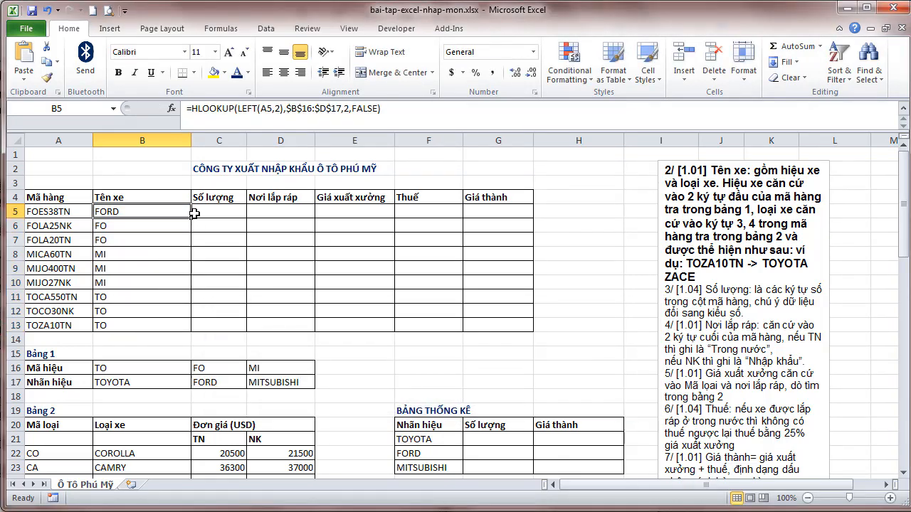
double_click(191, 218)
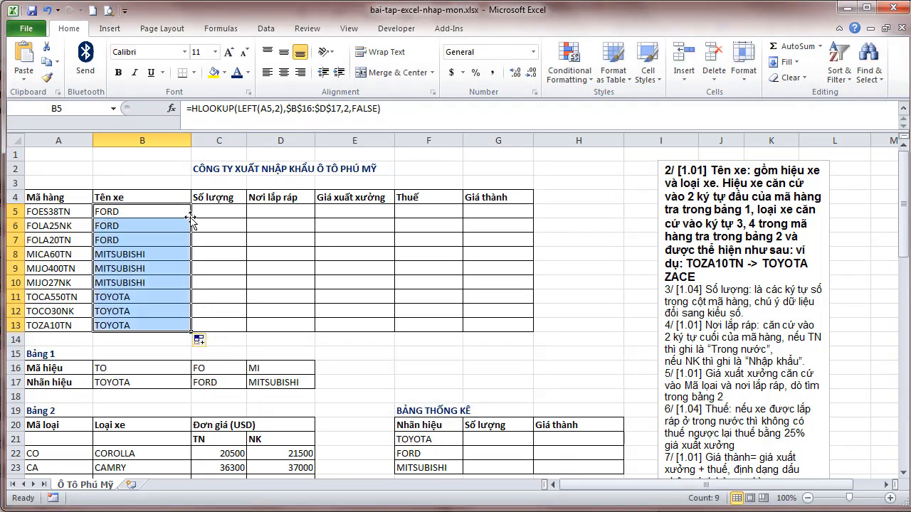
- Append &" "&MID(A5,3,2) to the HLOOKUP formula in B5 and fill it down to B13
left_click(404, 108)
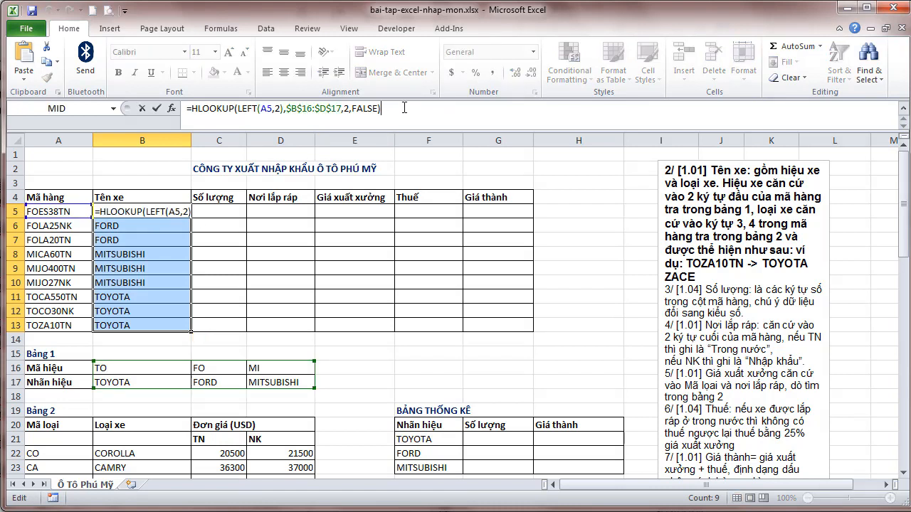
type("&")
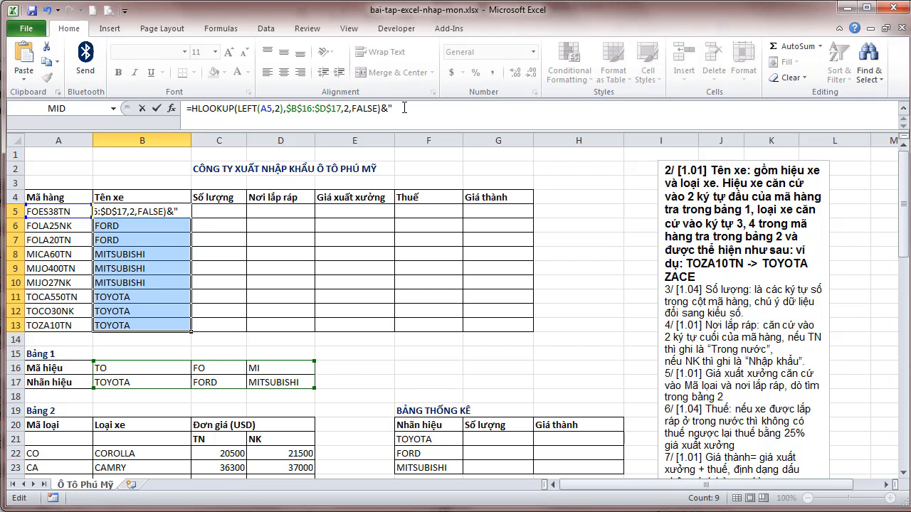
type("\" \"&")
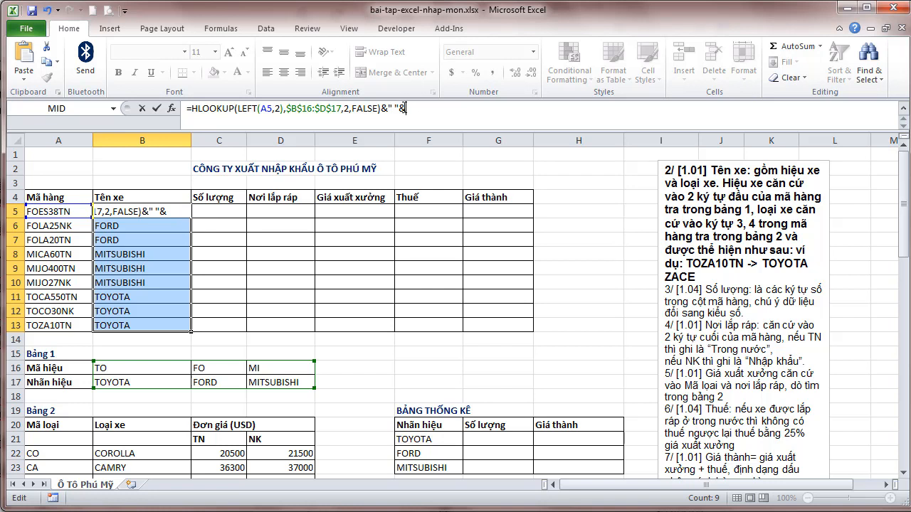
type("mid")
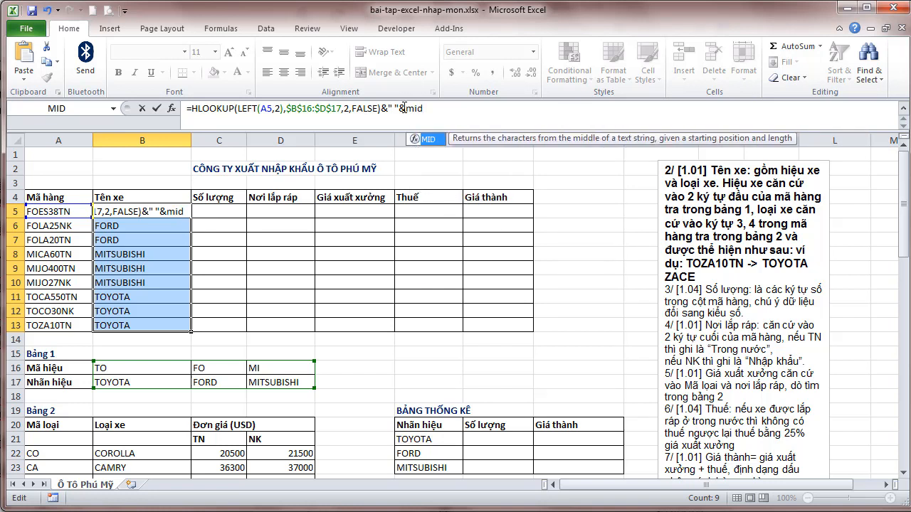
key("Tab")
left_click(72, 211)
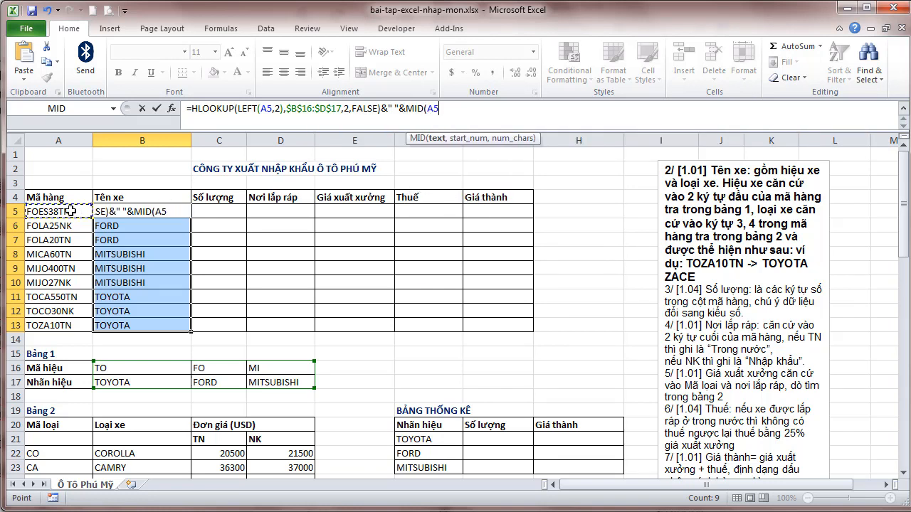
type(",")
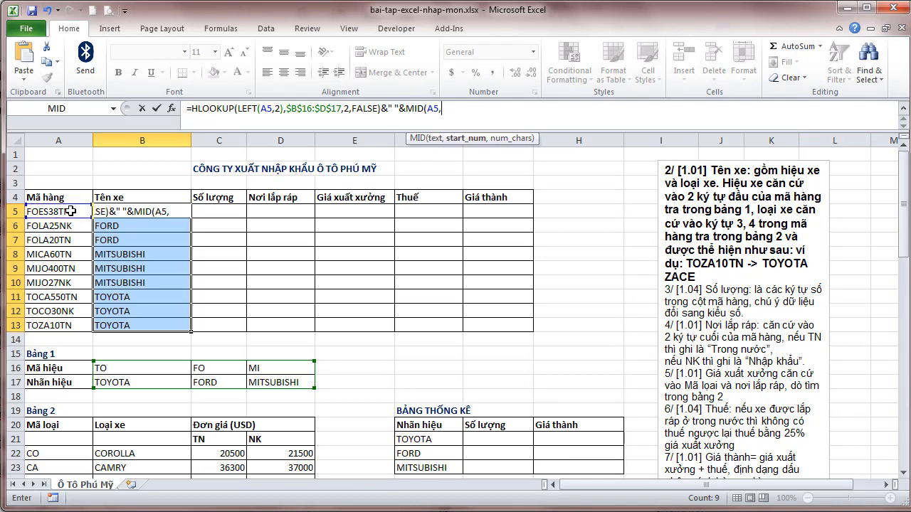
type("3,2")
key("Return")
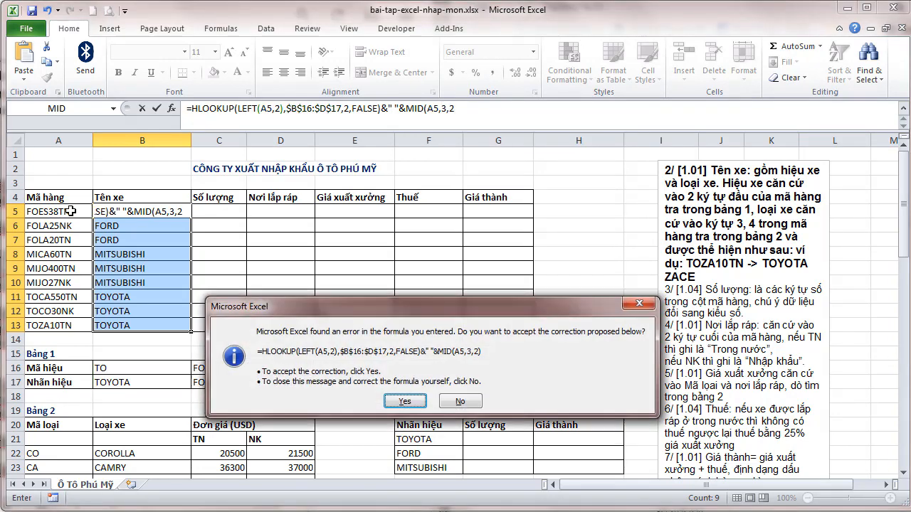
key("Return")
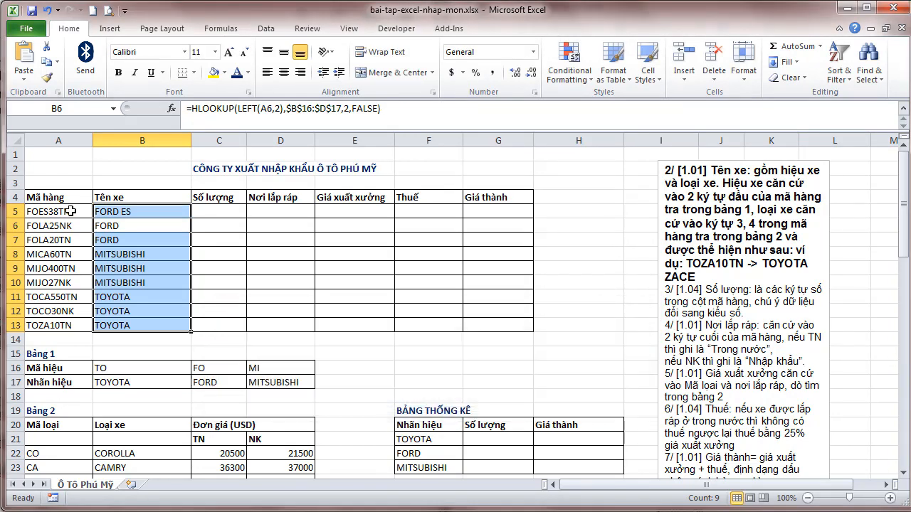
left_click(189, 213)
double_click(191, 218)
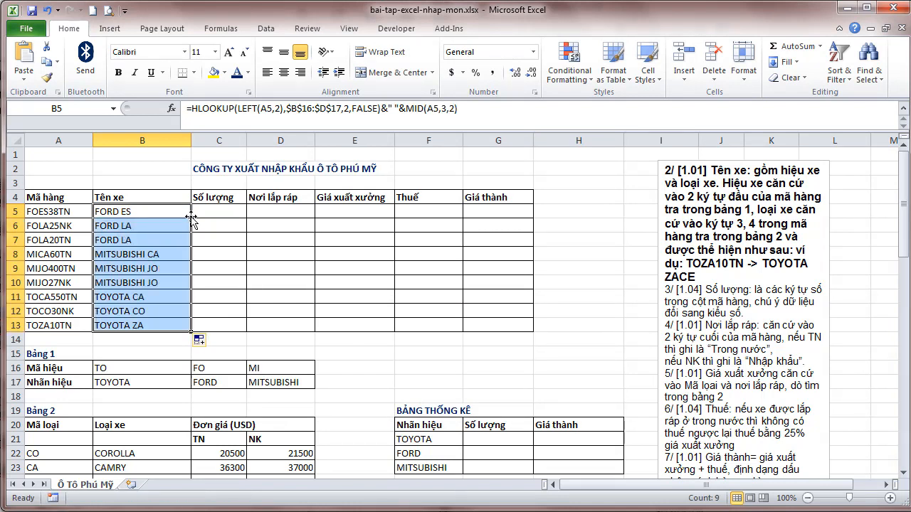
- Wrap the MID expression in B5 in a VLOOKUP function so that it serves as the lookup value
left_click(404, 110)
type("vl")
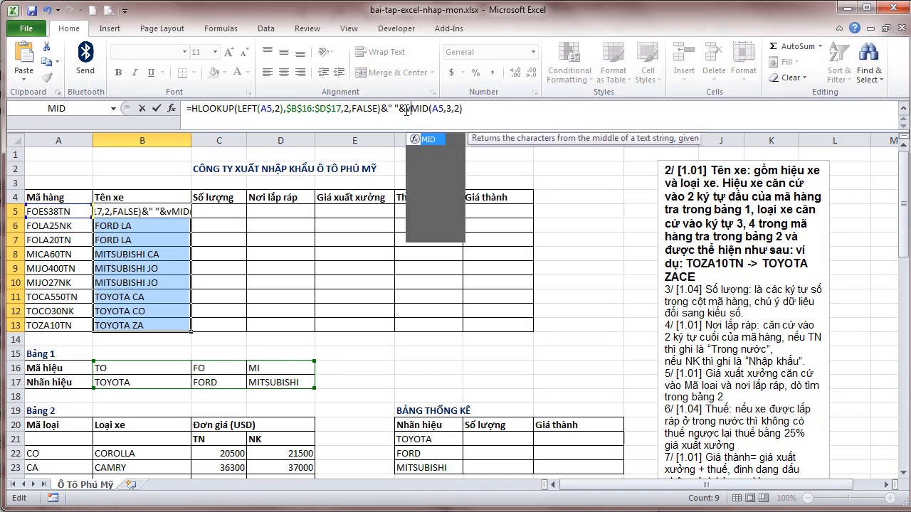
key("Tab")
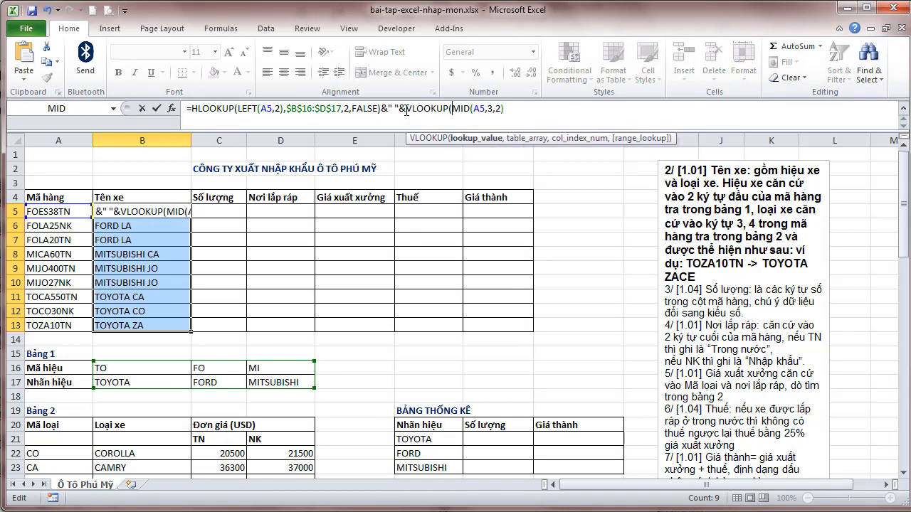
left_click(518, 107)
- Complete the VLOOKUP in B5 with table array A22:B27, column index 2 and exact match FALSE, and fill it down to B13
type(",")
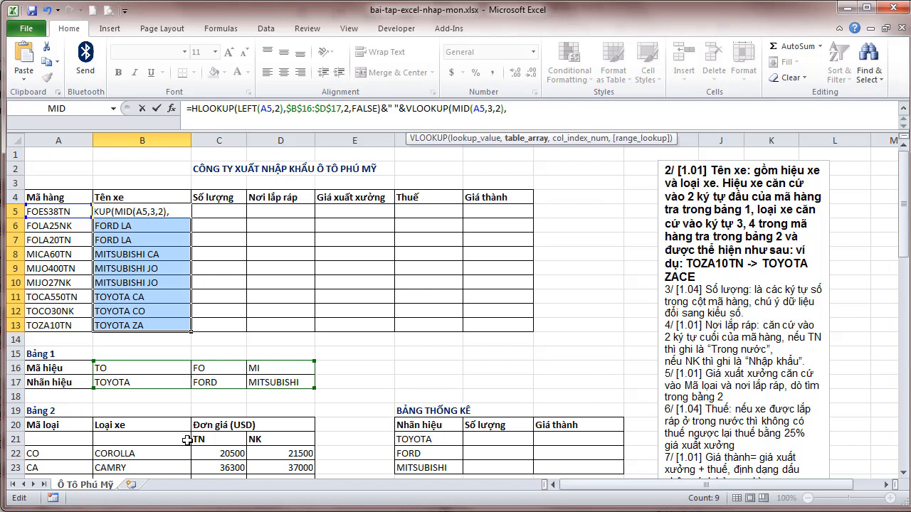
left_click_drag(78, 454, 136, 454)
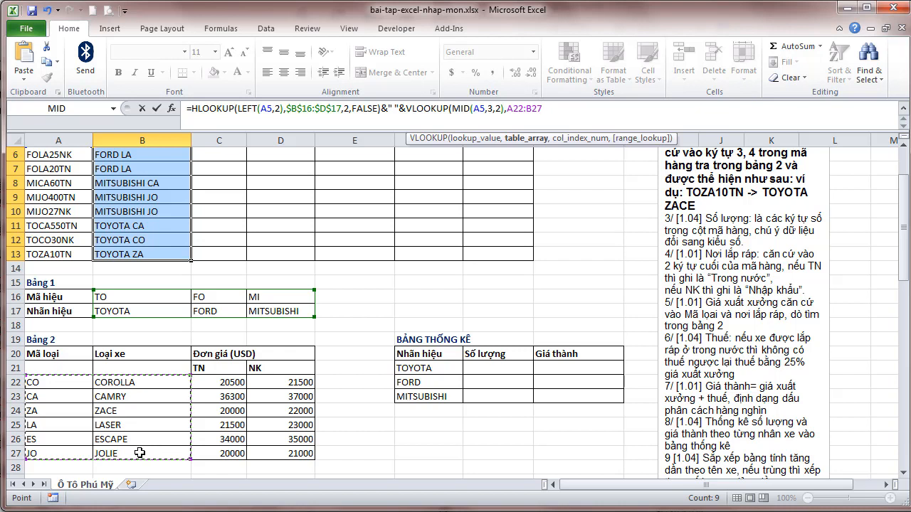
type(",2,")
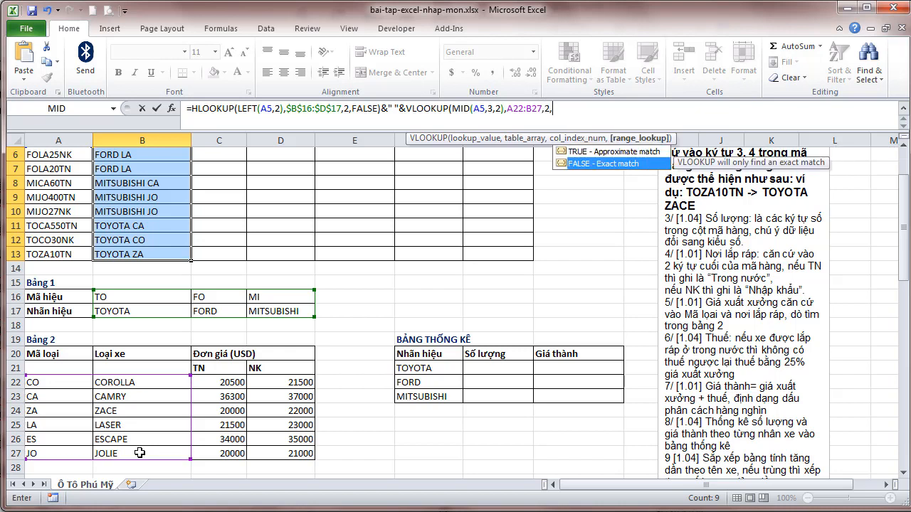
double_click(577, 163)
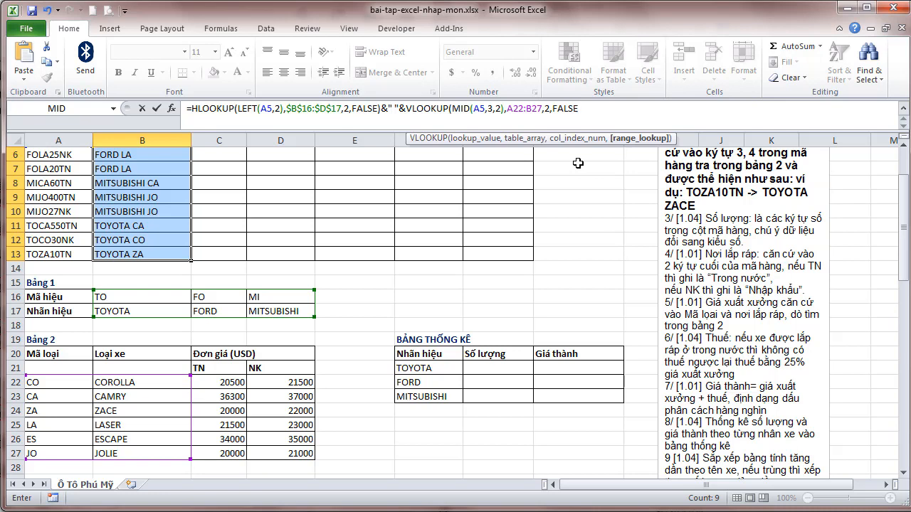
key("Return")
key("Return")
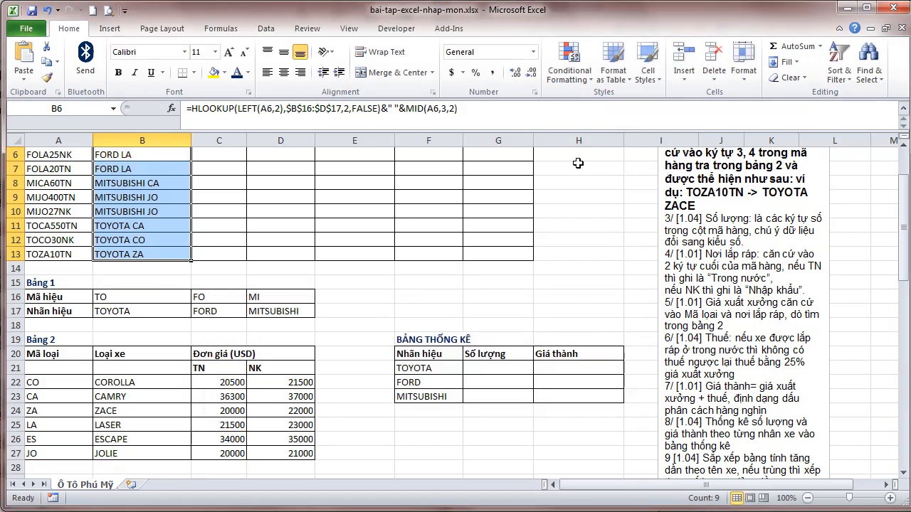
scroll(427, 213, "up", 2)
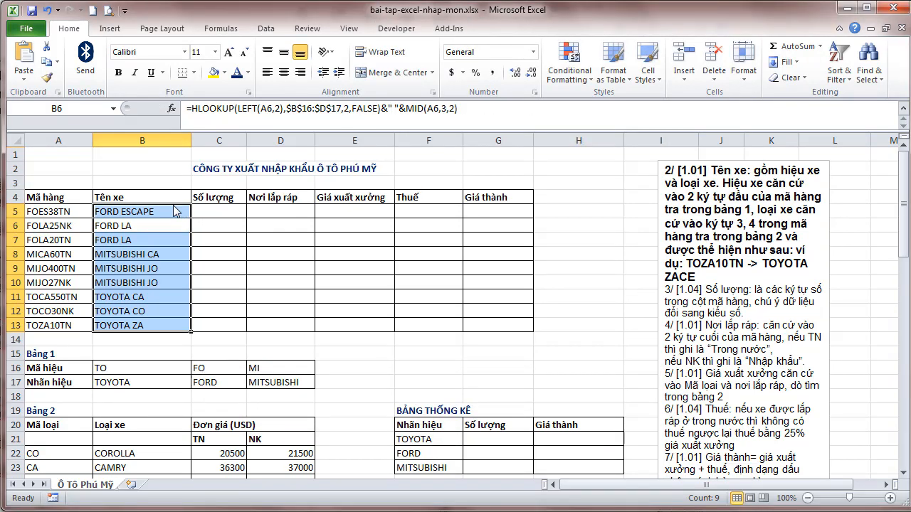
left_click(175, 210)
double_click(190, 218)
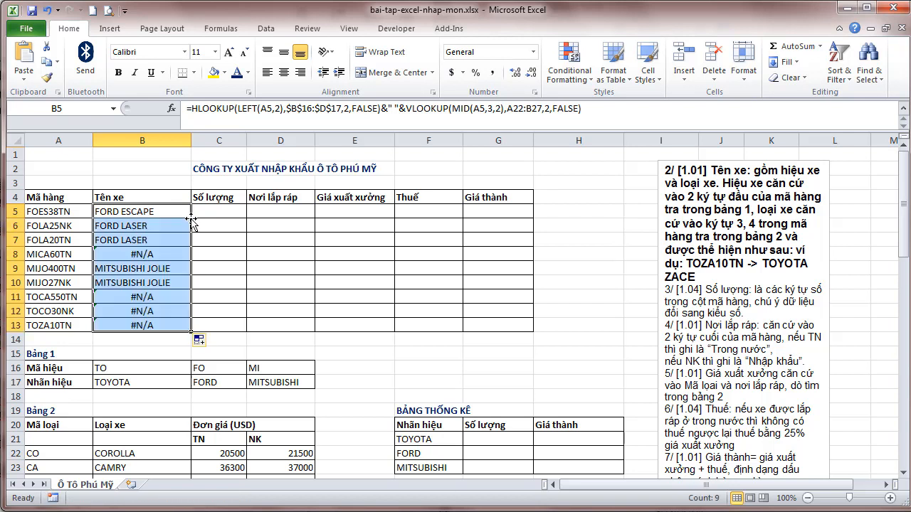
- Compare the table range in the formula of B8 with the one in B5
left_click(161, 254)
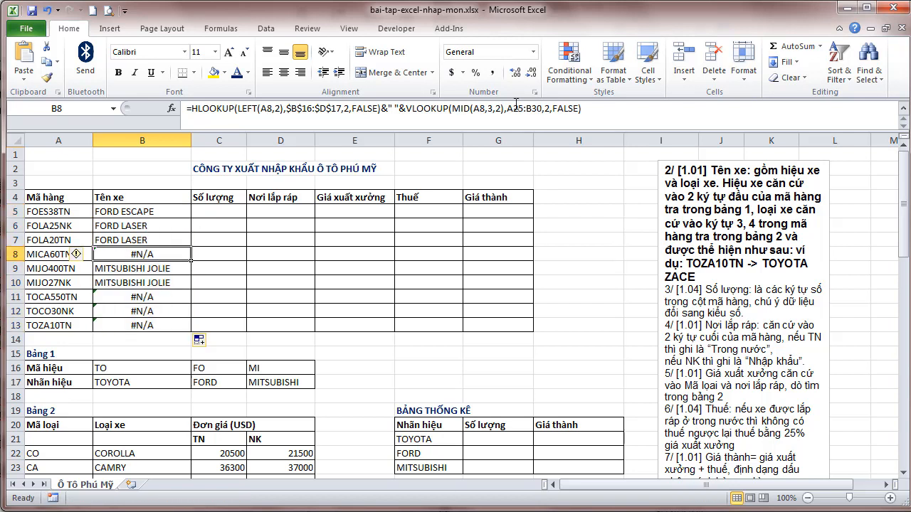
left_click(165, 212)
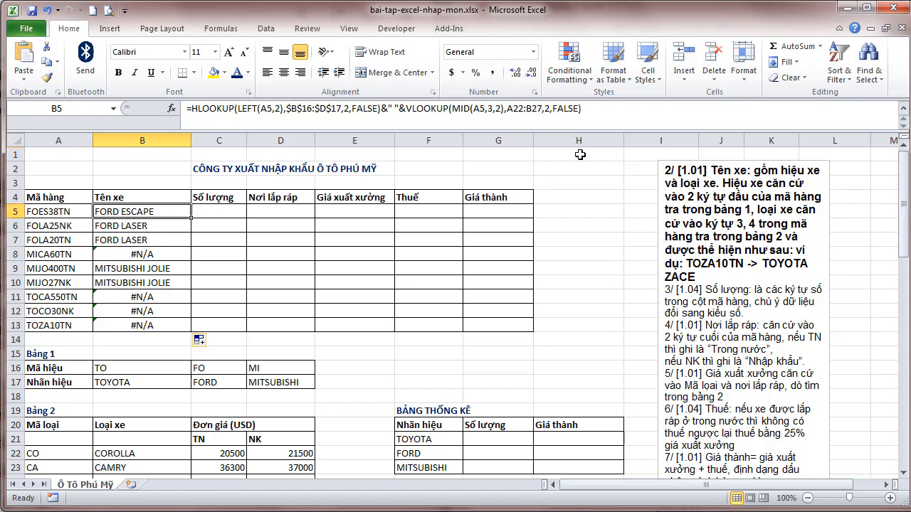
- Make the VLOOKUP table range in B5 absolute as $A$22:$B$27, fill the formula down to B13 and check the filled cells
left_click(520, 108)
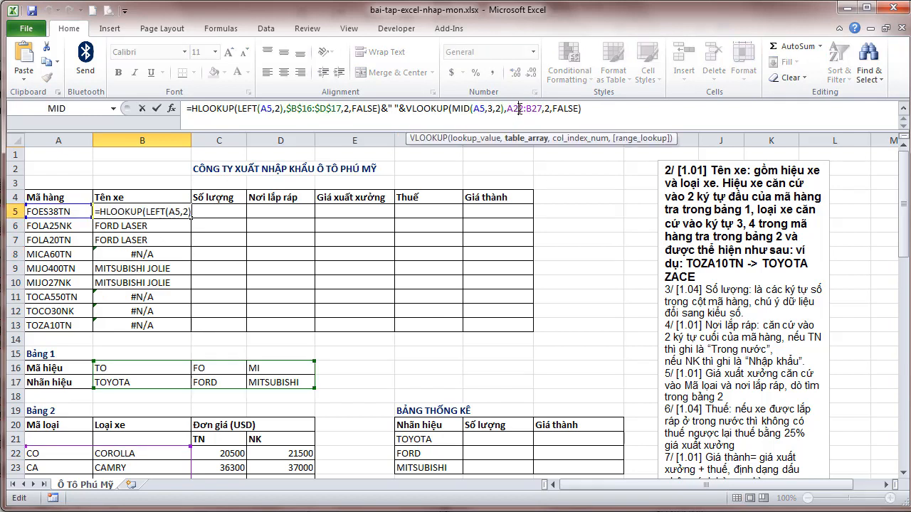
double_click(520, 109)
key("F4")
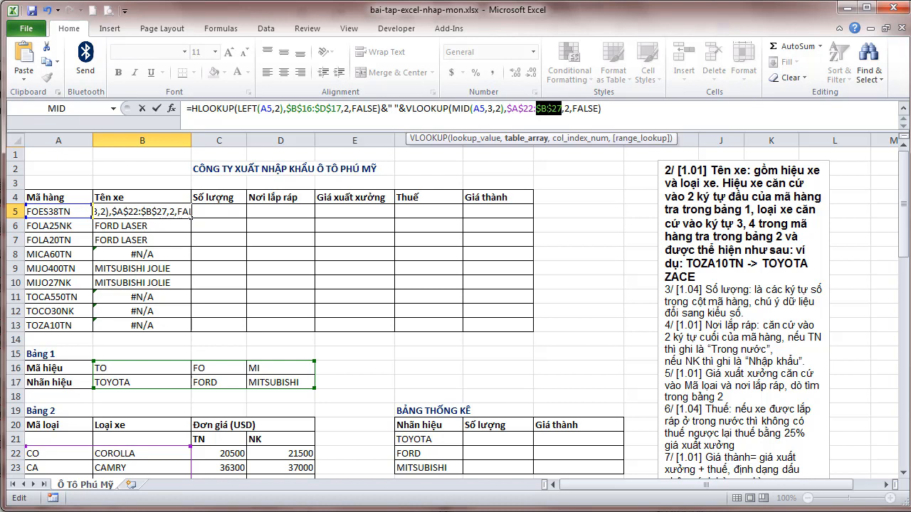
key("ctrl+Return")
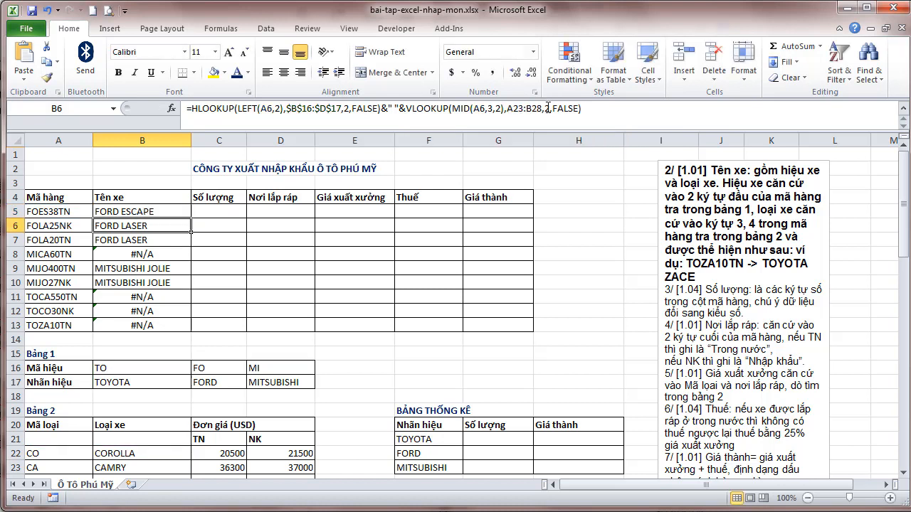
double_click(193, 219)
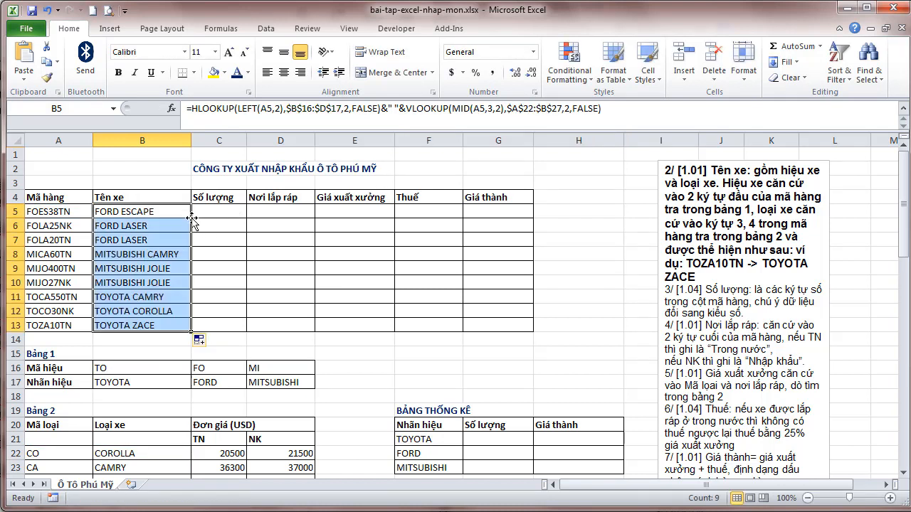
left_click(144, 311)
left_click(135, 328)
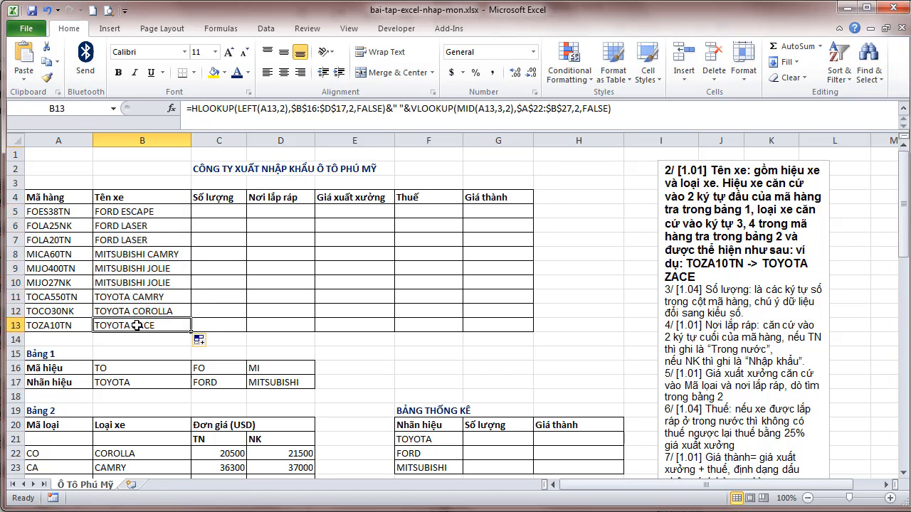
left_click(143, 295)
left_click(155, 226)
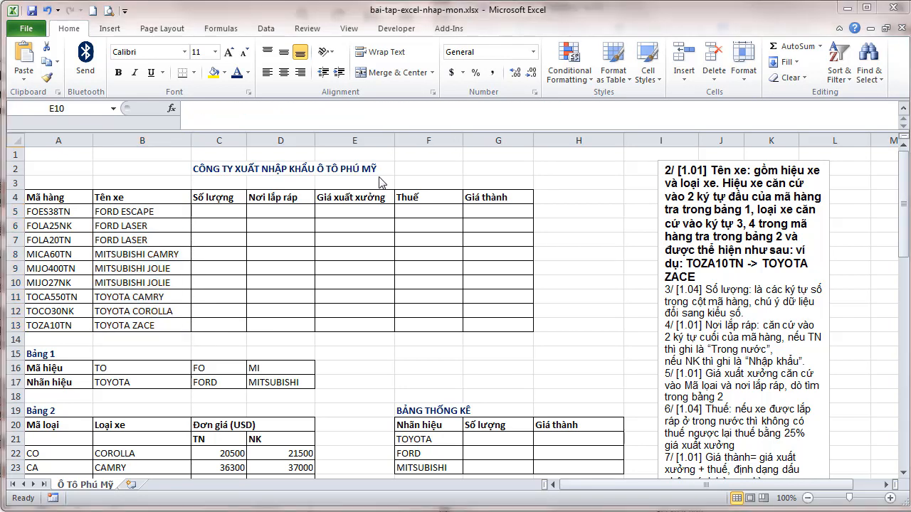
- Delete instruction 2 about Tên xe from the instructions text box and make instruction 3 about Số lượng bold
left_click(208, 212)
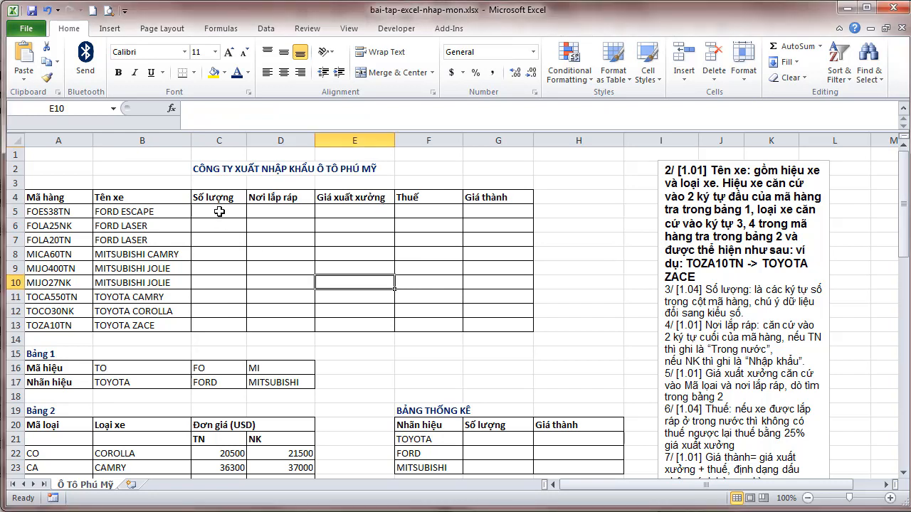
left_click(767, 300)
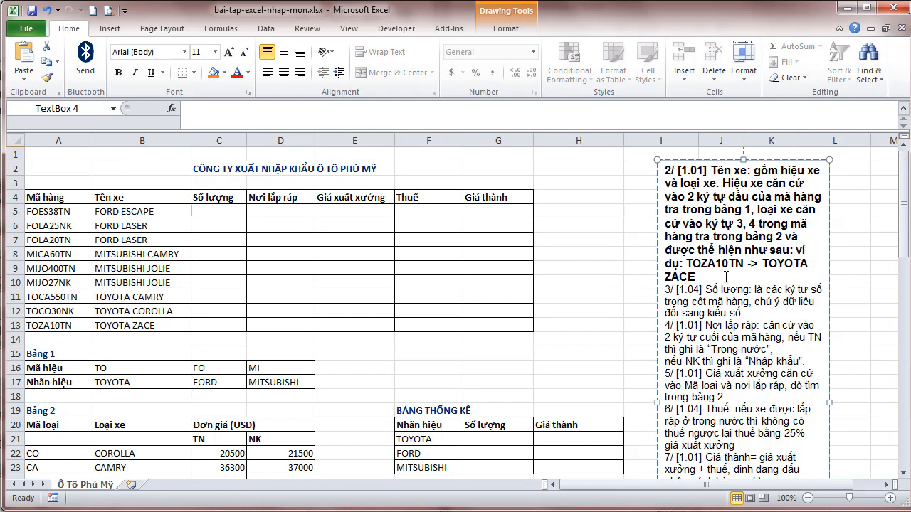
left_click_drag(726, 278, 643, 176)
key("Delete")
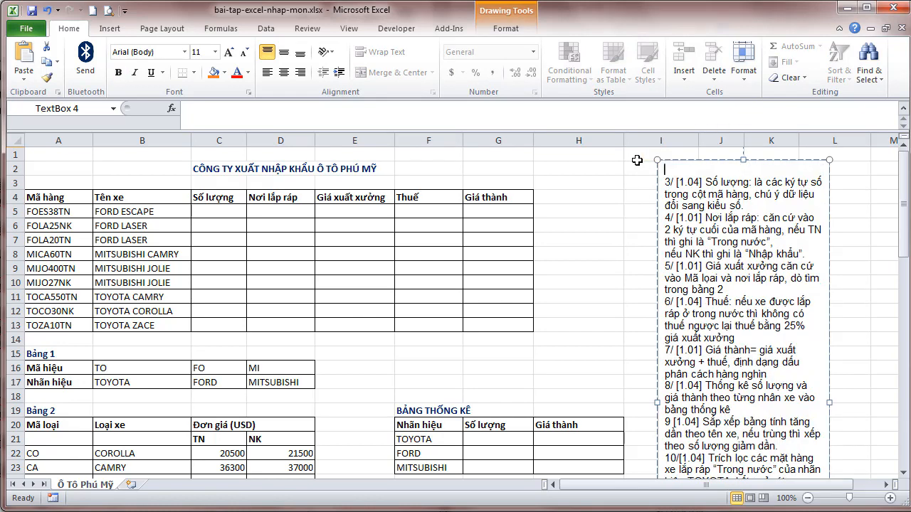
left_click_drag(768, 207, 712, 160)
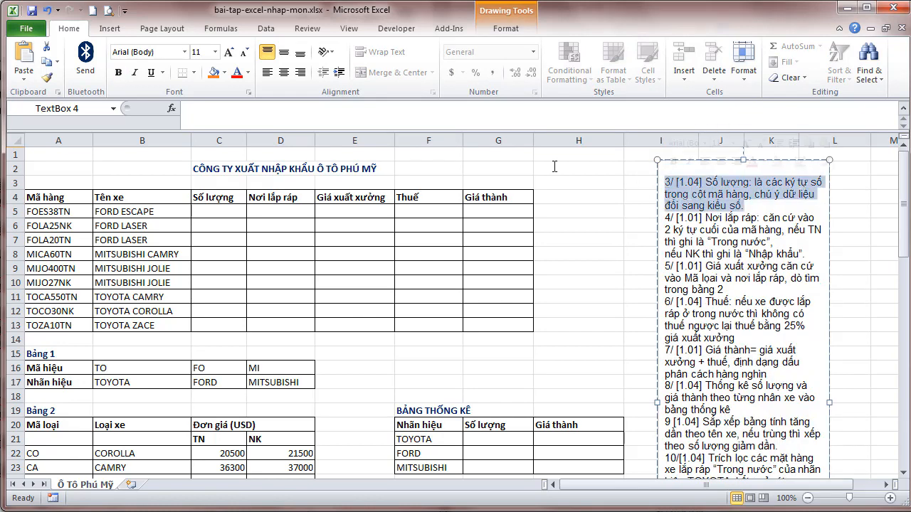
left_click(119, 72)
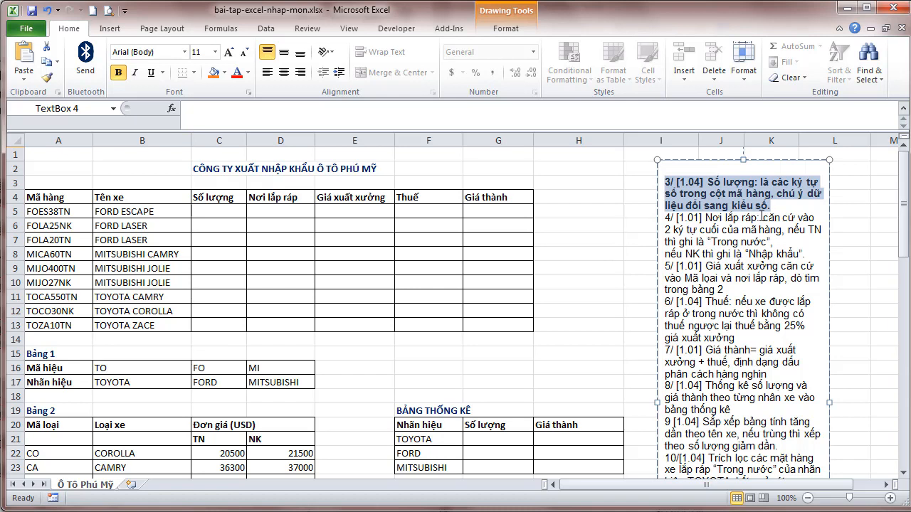
left_click(526, 239)
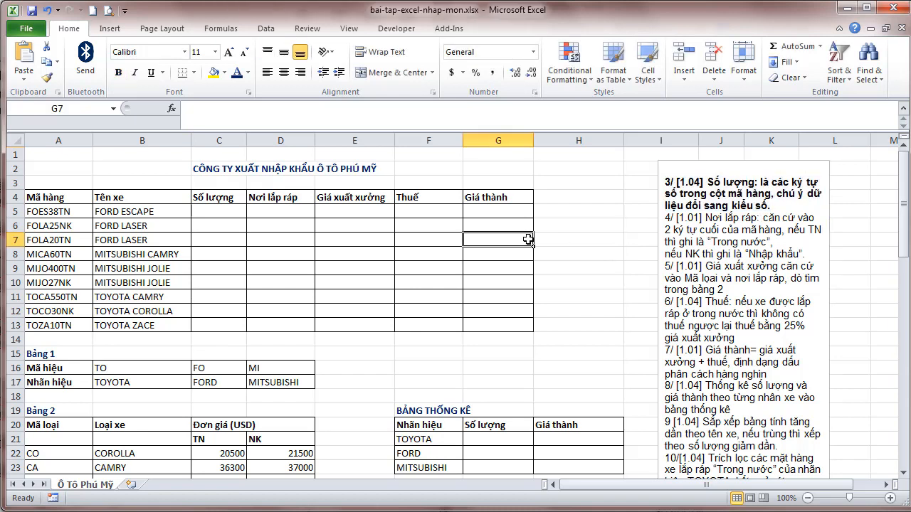
- Begin a MID formula in C5 with A5 as the text and 5 as the start position
left_click(204, 210)
type("=")
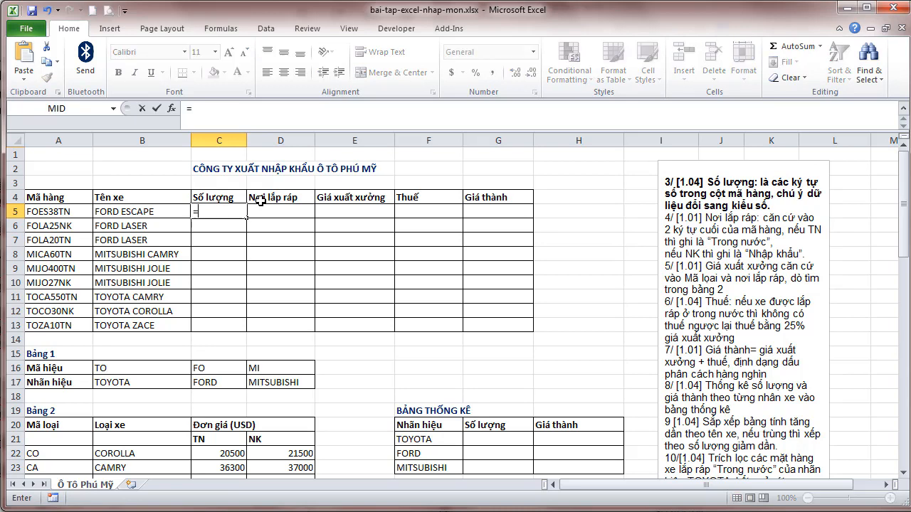
type("le")
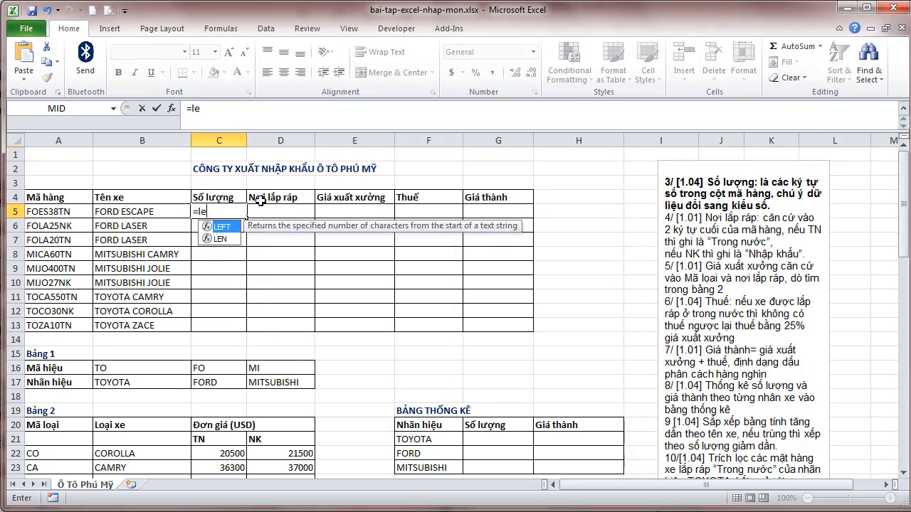
key("BackSpace")
key("BackSpace")
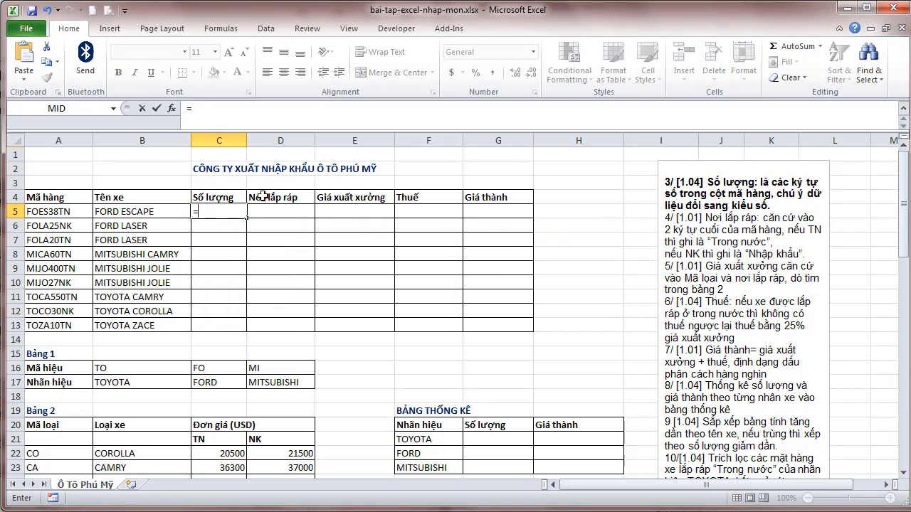
type("mid")
key("Tab")
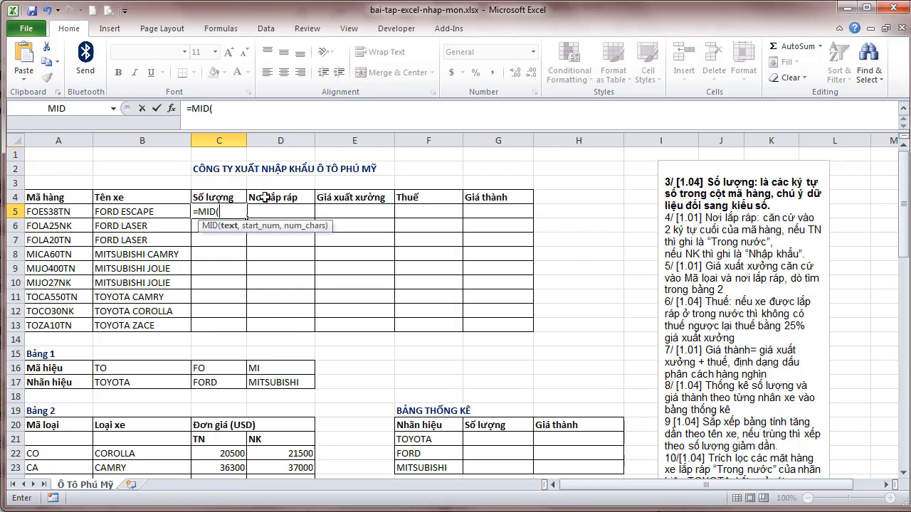
left_click(74, 210)
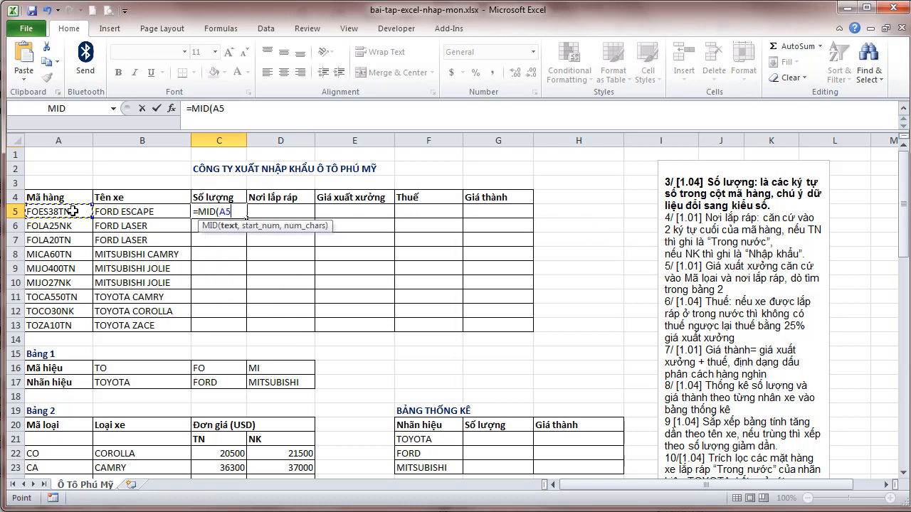
type(",5")
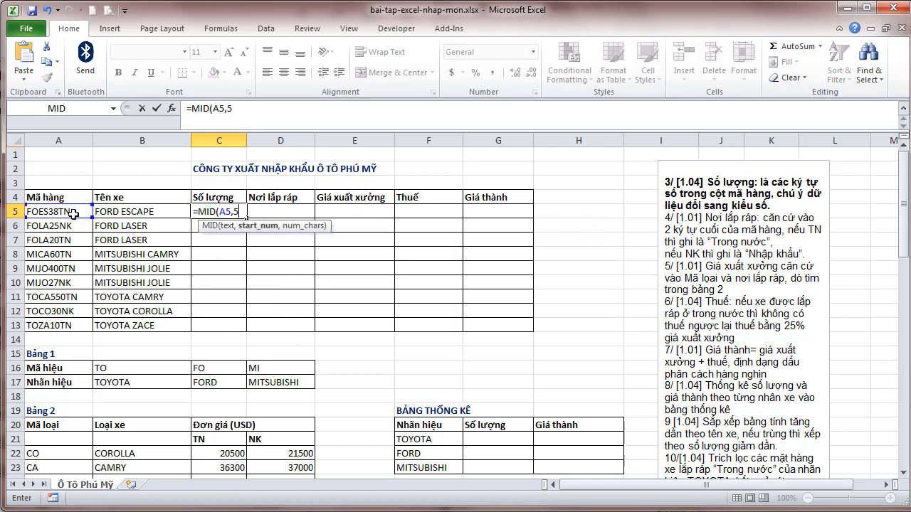
- Complete the MID formula in C5 with LEN(A5)-6 as the number of characters and fill it down to C13
type(",leb")
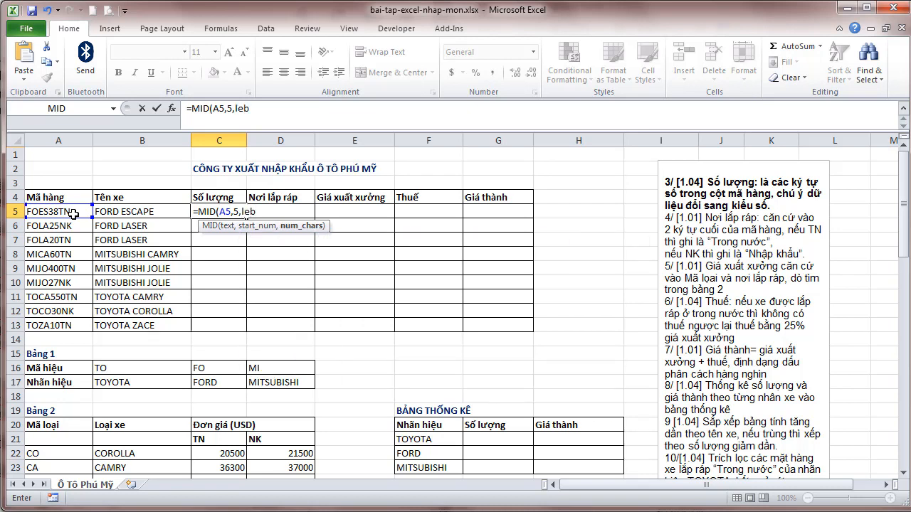
key("BackSpace")
type("n")
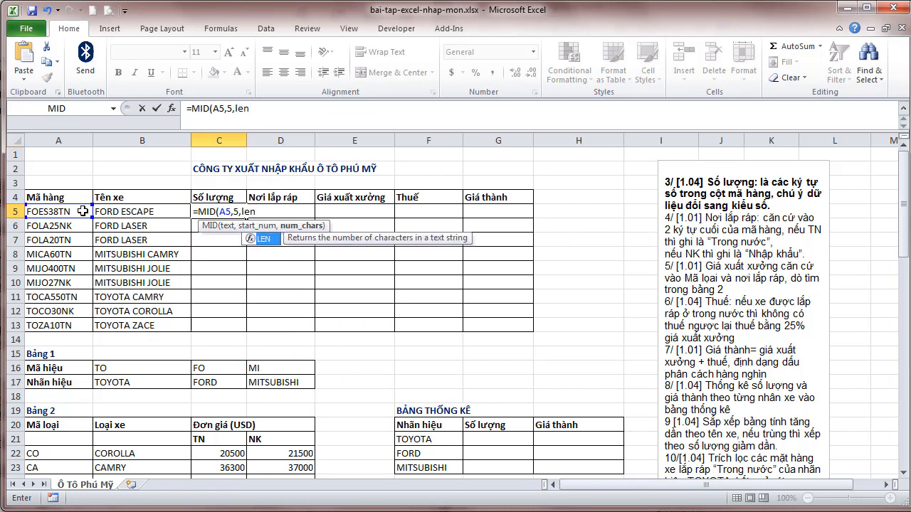
key("Tab")
left_click(83, 211)
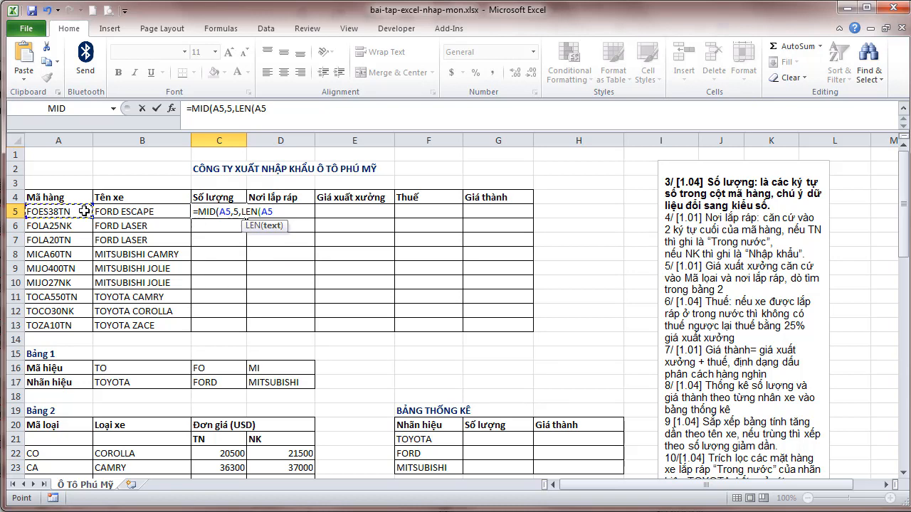
type(")-")
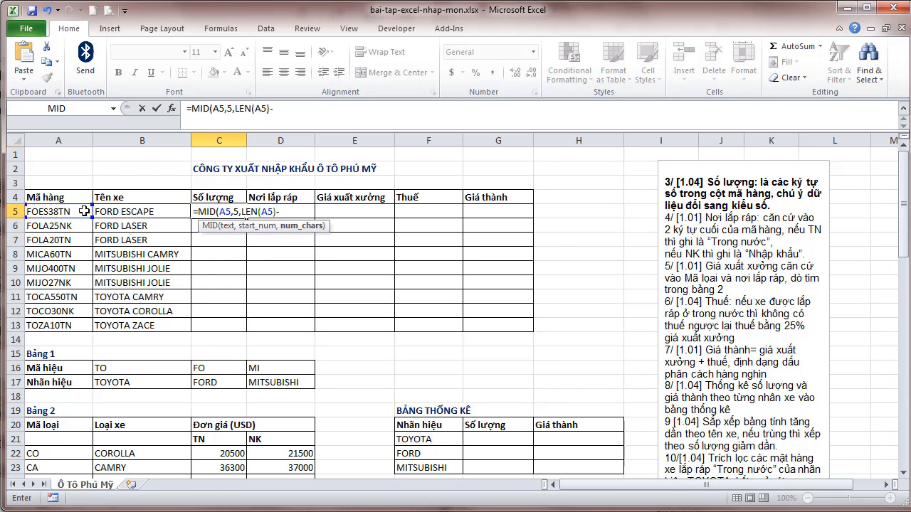
type("6")
key("Return")
key("Return")
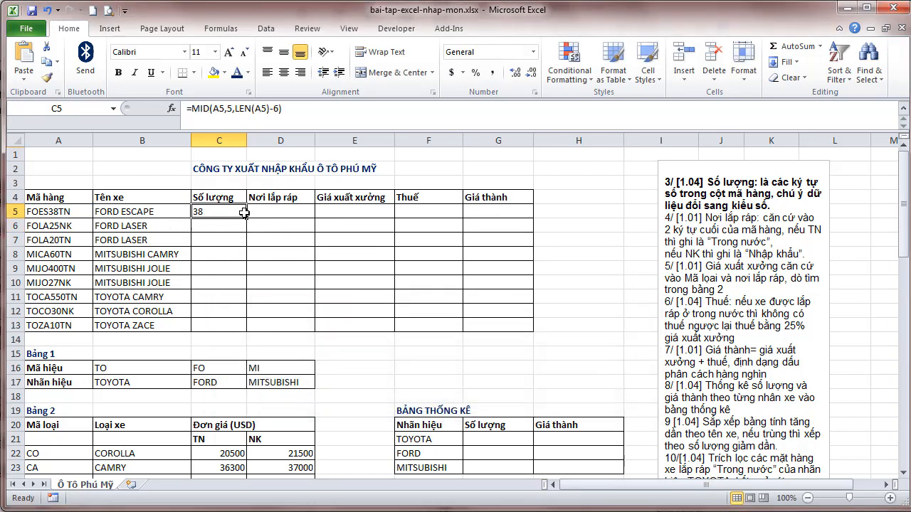
double_click(244, 213)
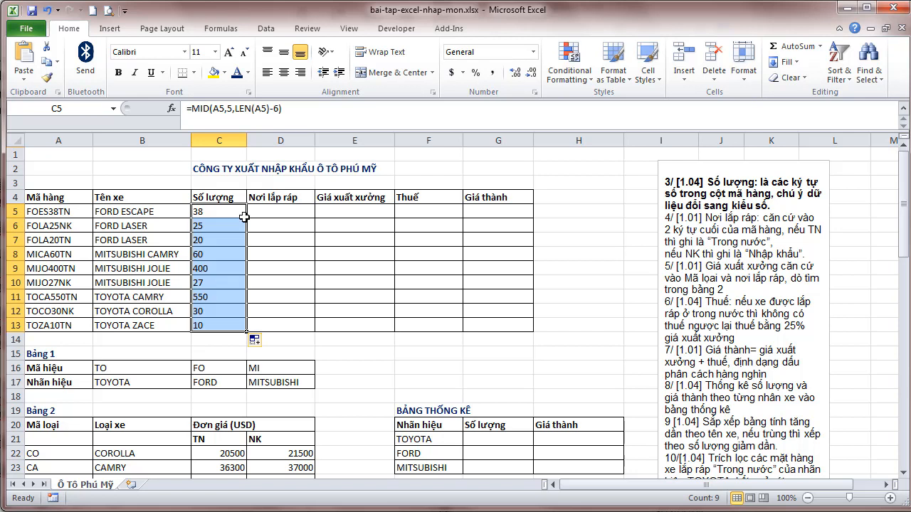
- Wrap the MID formula in C5 in a VALUE function and fill it down to C13
left_click(194, 108)
type("val")
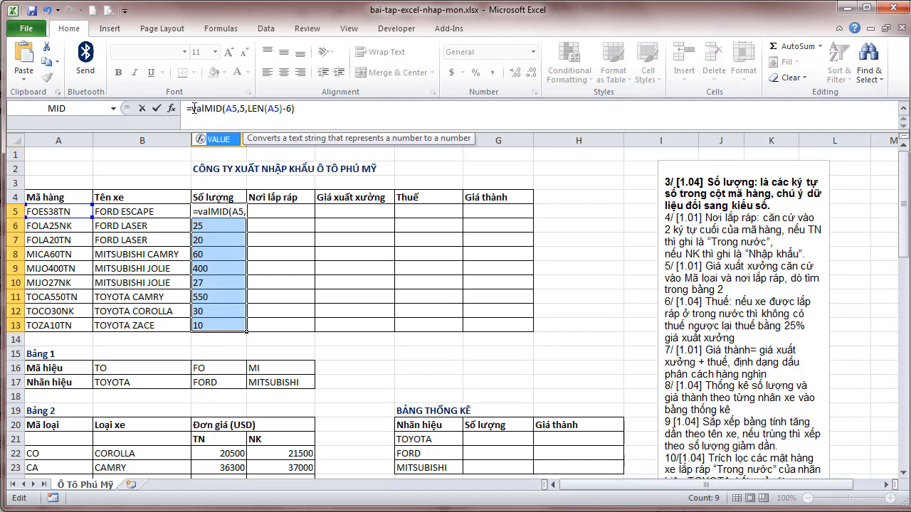
key("Tab")
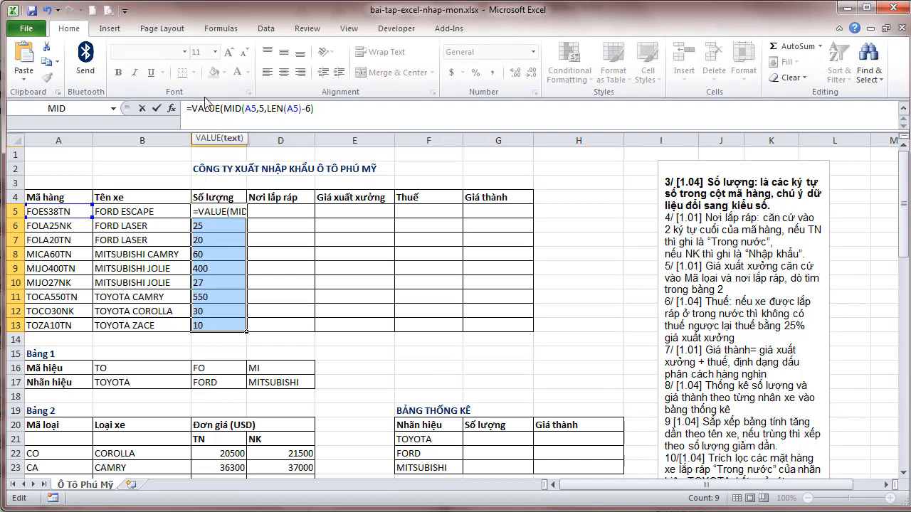
key("Return")
key("Return")
left_click(240, 212)
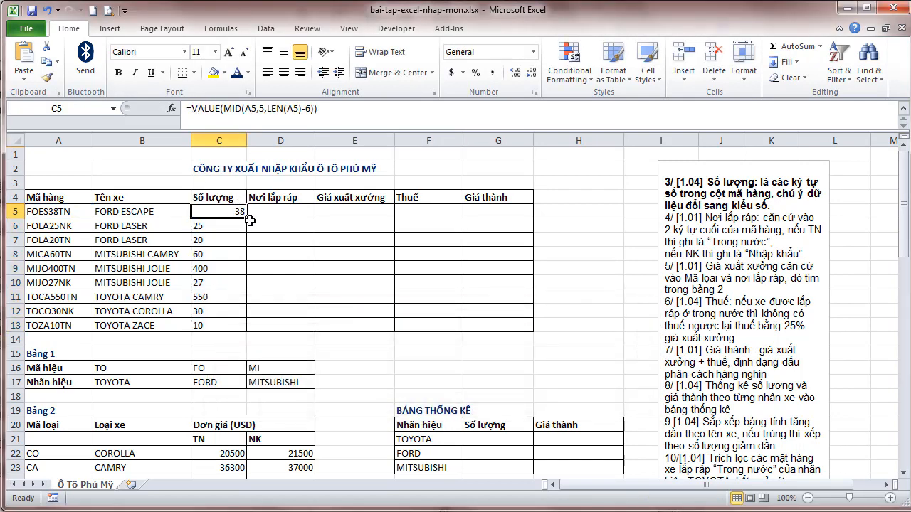
double_click(246, 219)
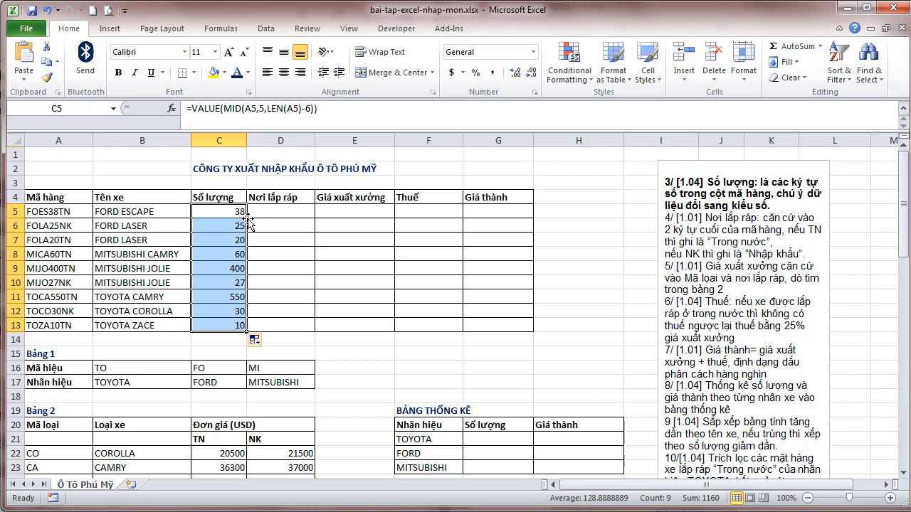
key("Right")
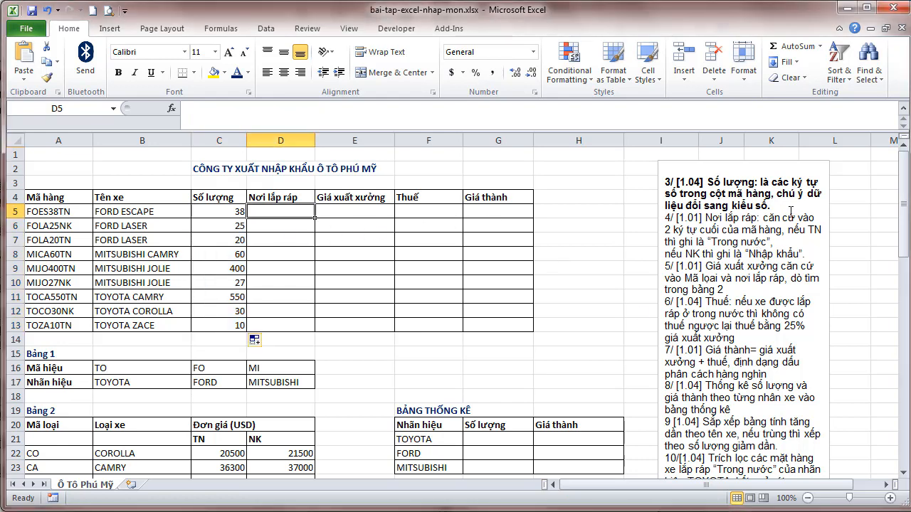
- Delete instruction 3 and the blank lines above instruction 4 in the text box, and make instruction 4 about Nơi lắp ráp bold
left_click_drag(770, 205, 654, 179)
key("Delete")
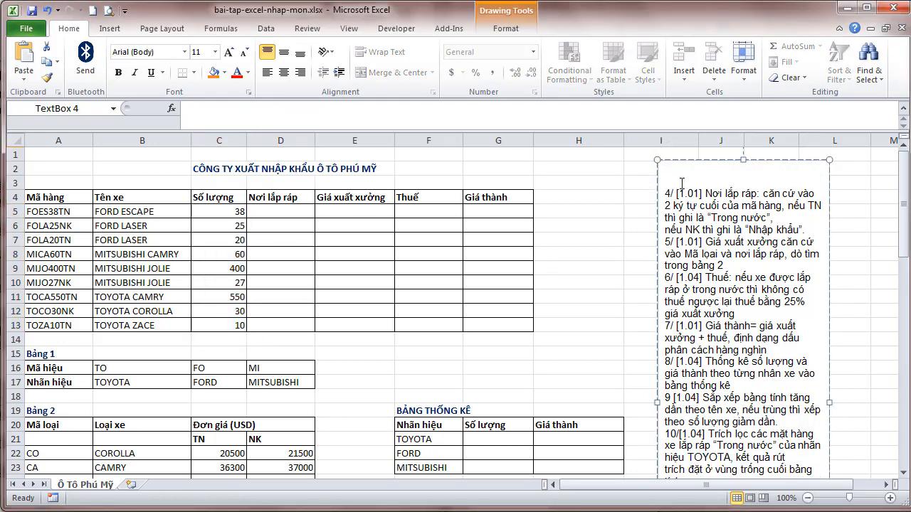
left_click_drag(807, 229, 661, 191)
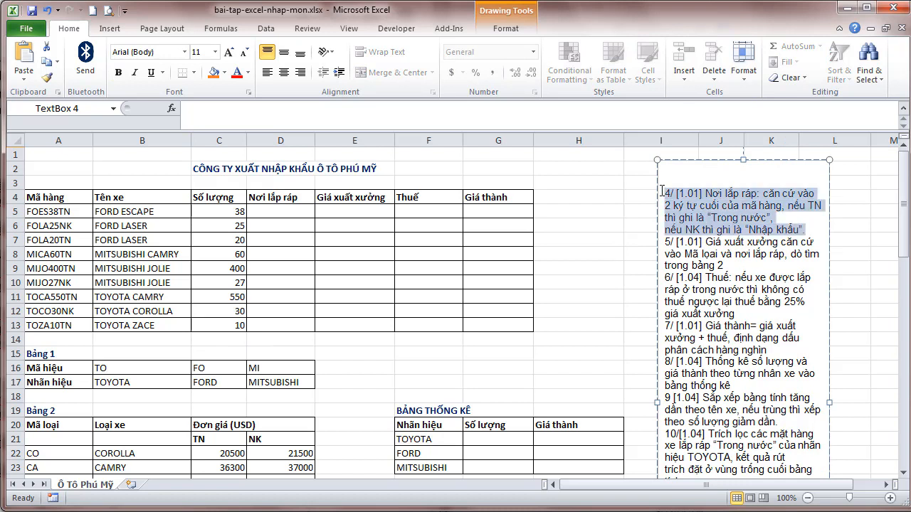
left_click(118, 73)
left_click(667, 192)
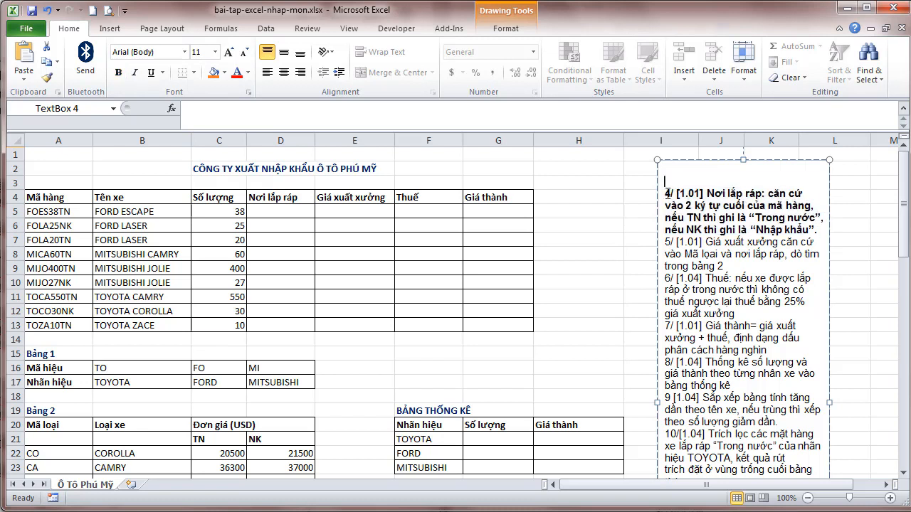
key("BackSpace")
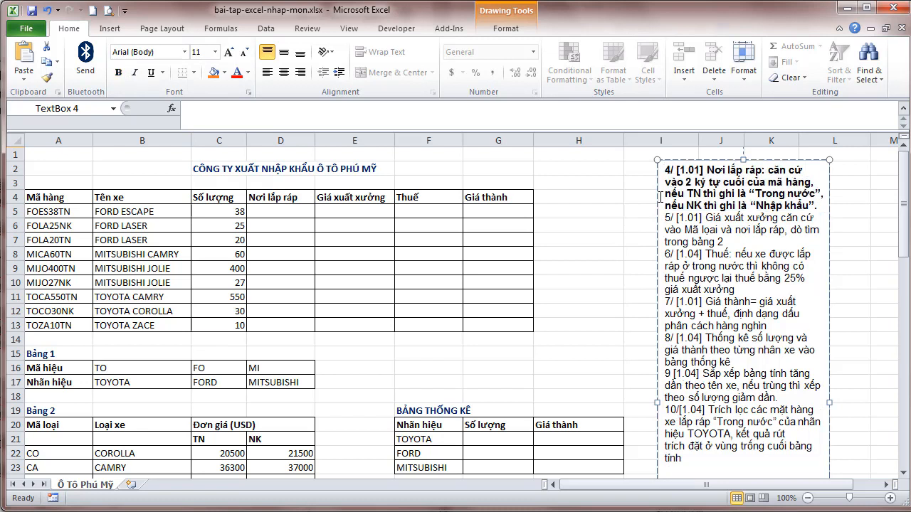
left_click(366, 262)
- Enter a RIGHT formula in D5 that extracts 2 characters from A5 and fill it down to D13
left_click(299, 212)
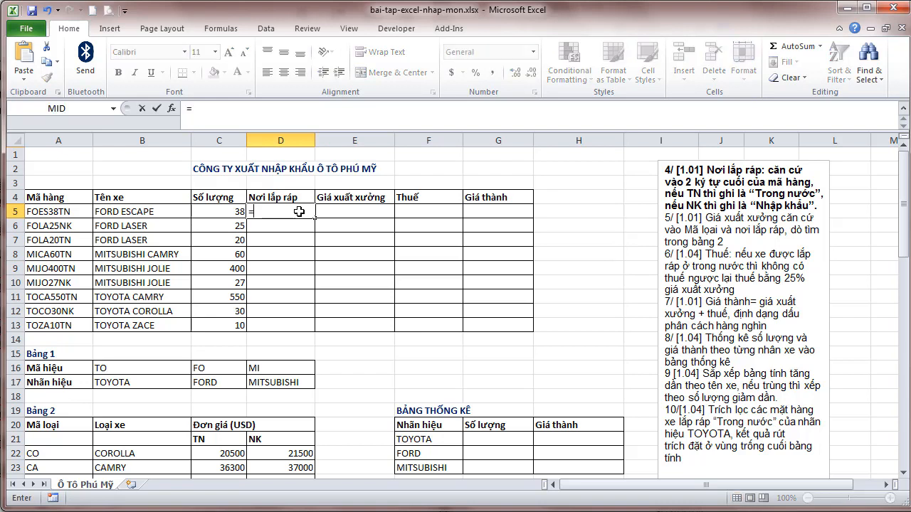
type("=ri")
key("Tab")
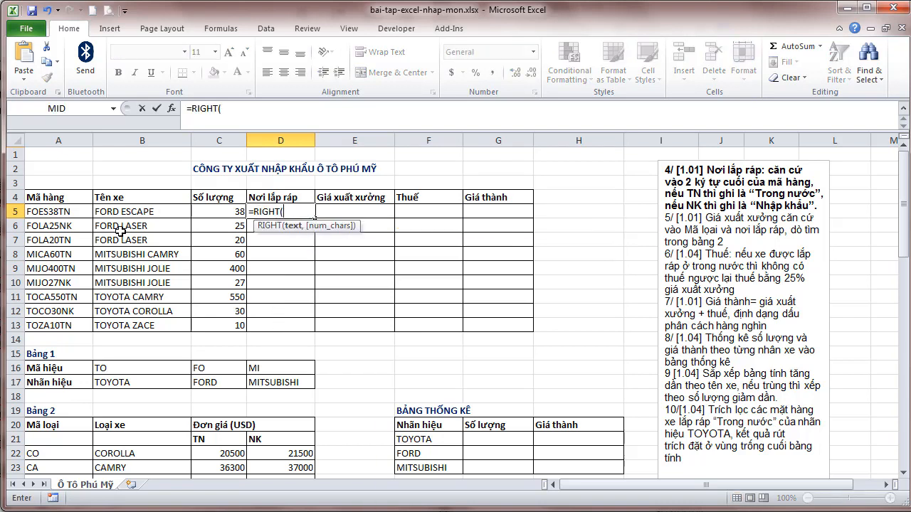
left_click(76, 212)
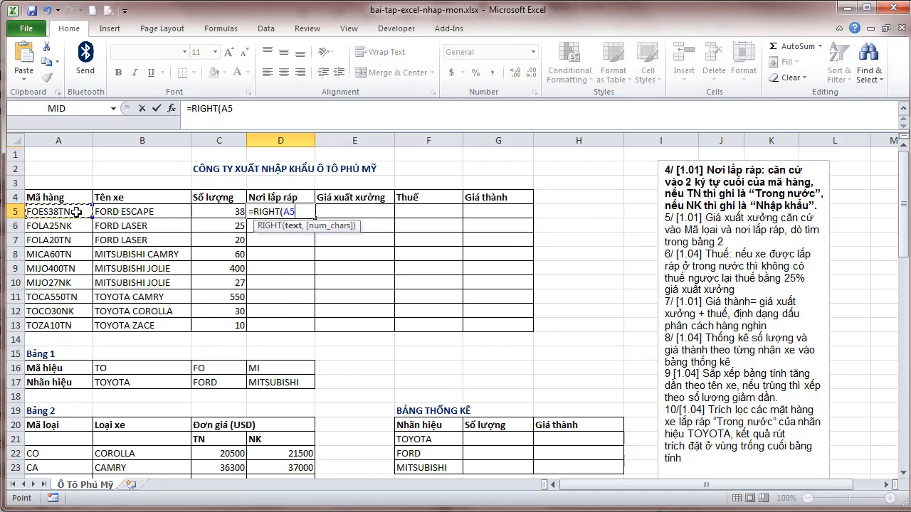
type(",2")
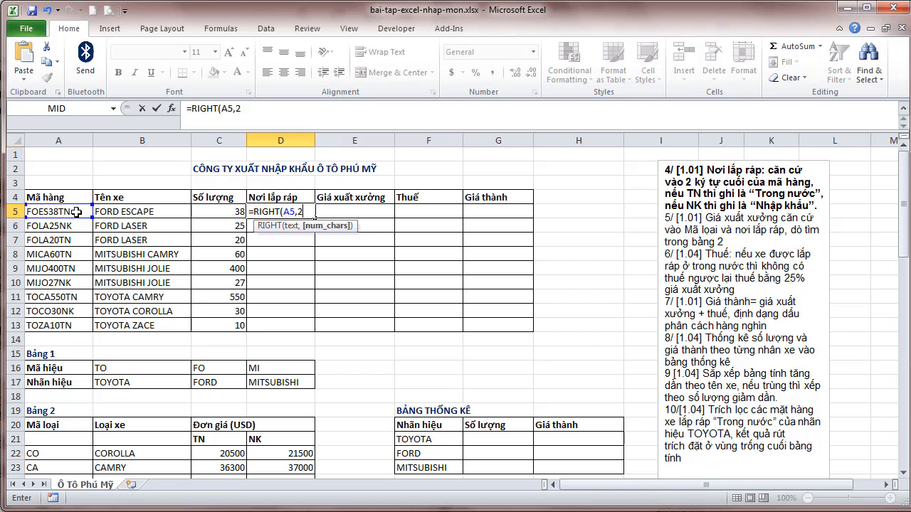
key("Return")
left_click(299, 213)
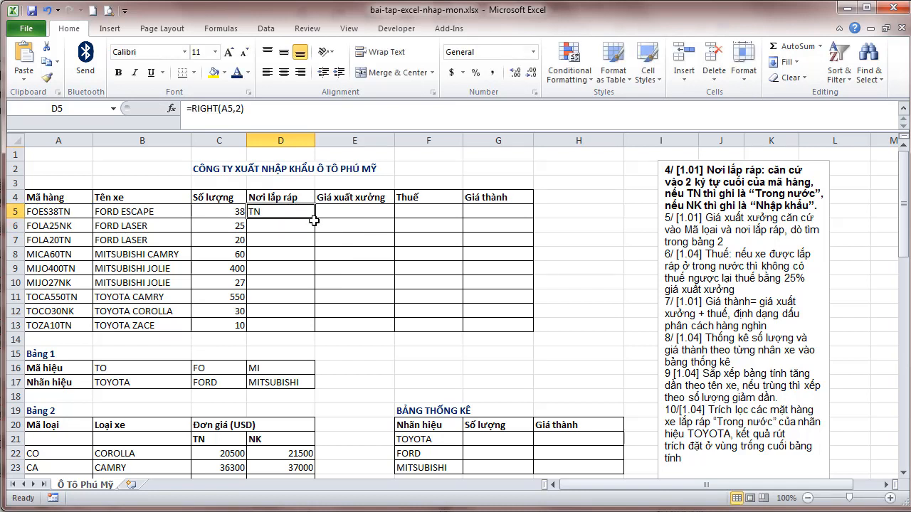
double_click(314, 219)
left_click(281, 224)
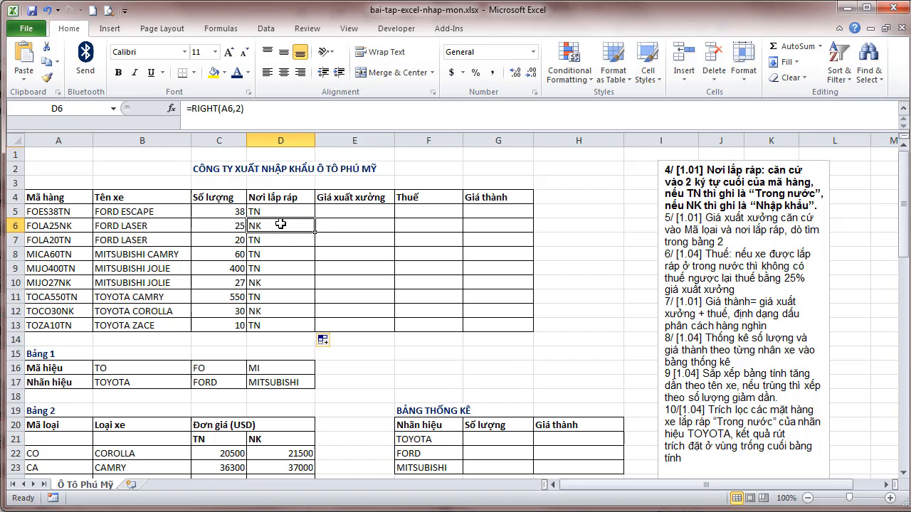
- Wrap the RIGHT formula in D5 in an IF function that tests whether it equals "TN"
left_click(254, 210)
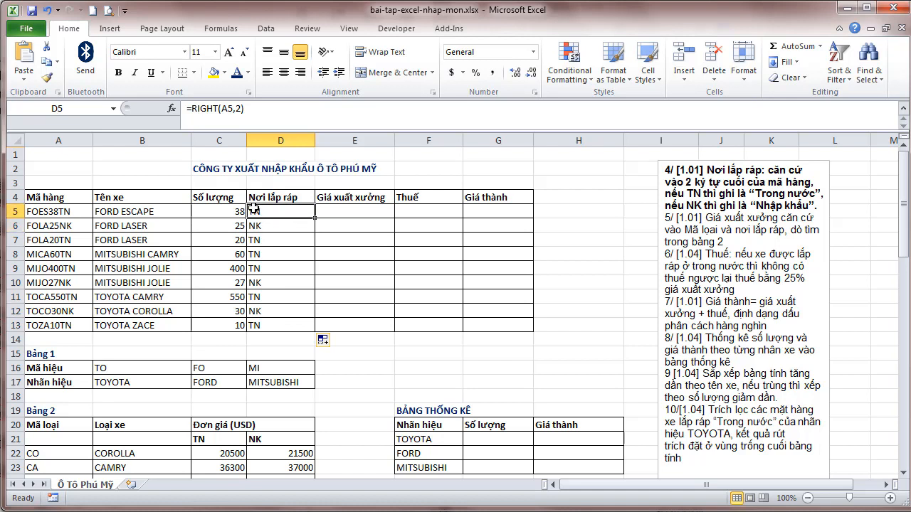
left_click(194, 107)
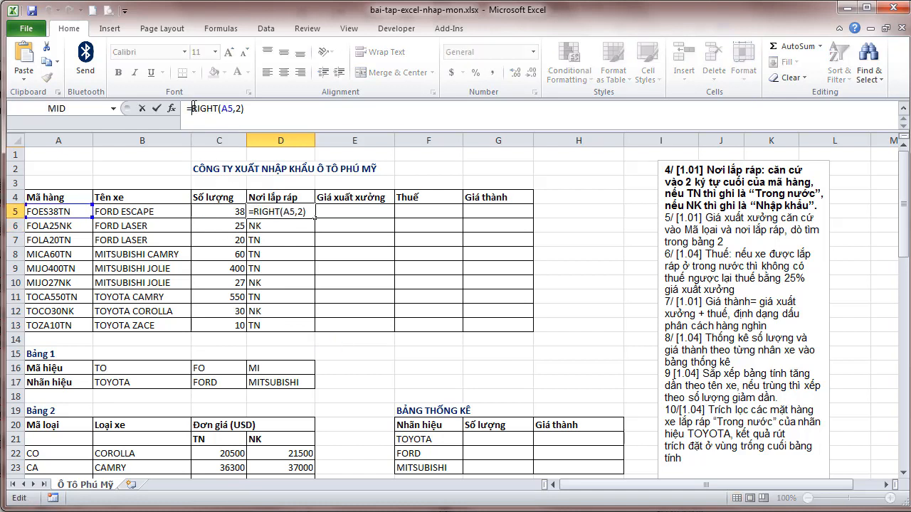
type("iff")
key("BackSpace")
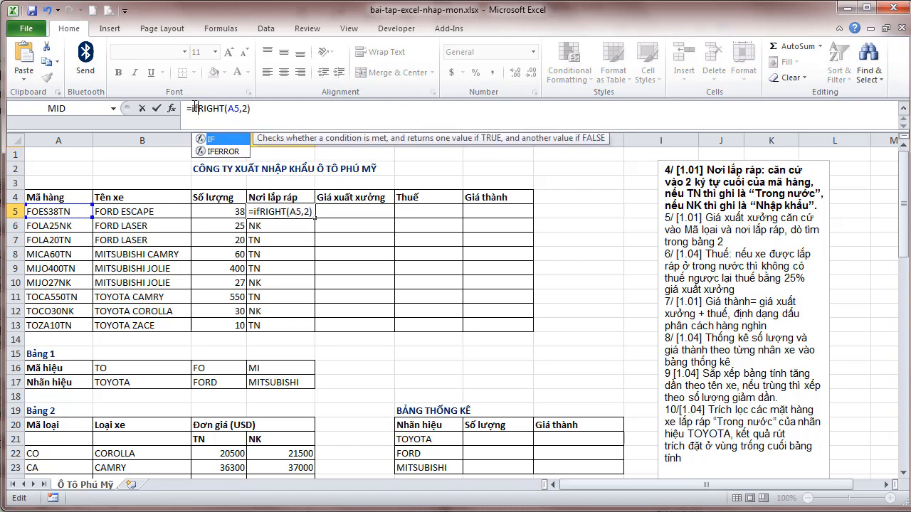
type("(")
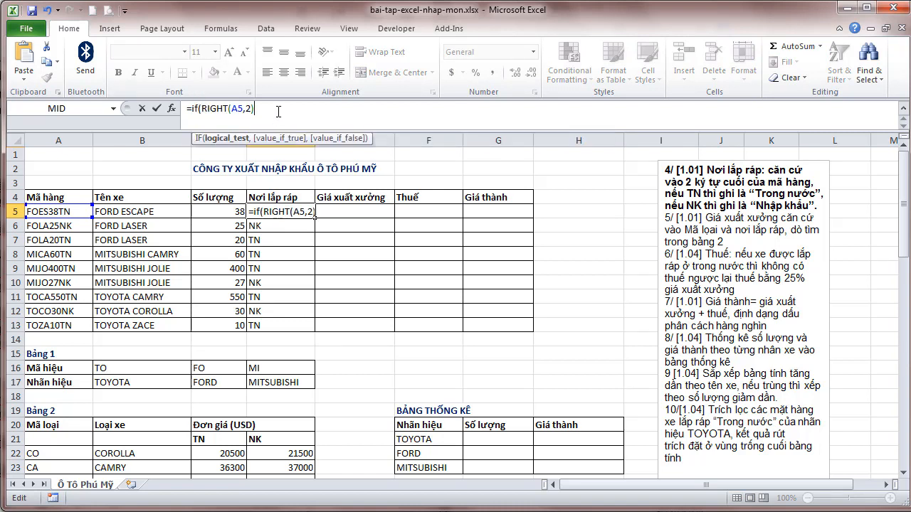
type("=")
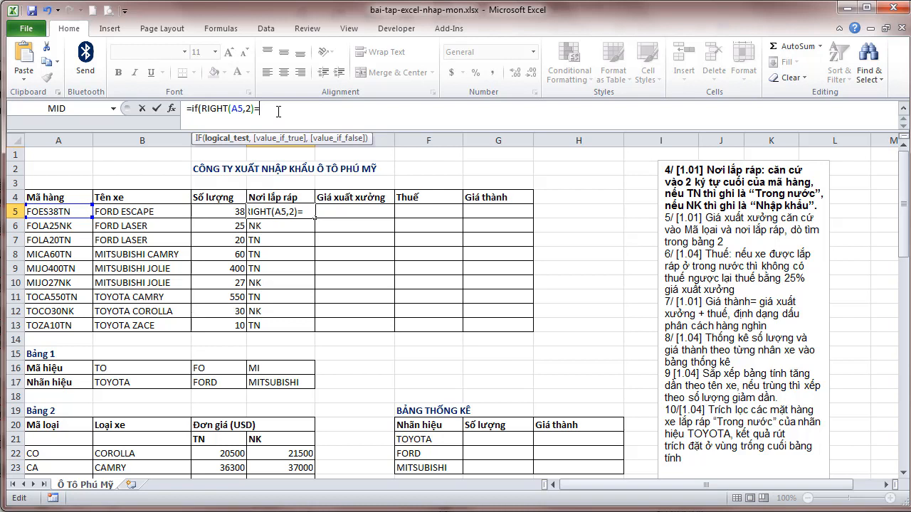
type("\"TN\",")
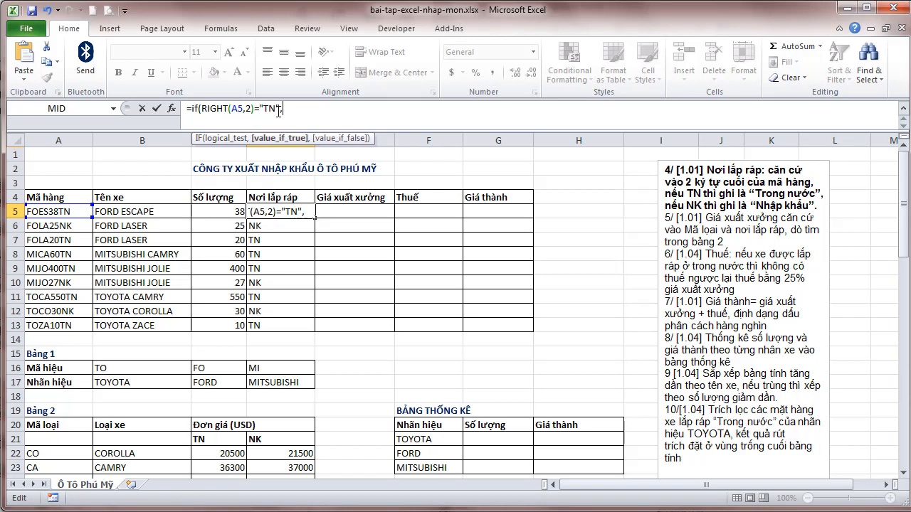
- Enter "Trong nước" as the value if true in the IF formula in D5
type("\"Trong nuwo")
key("BackSpace")
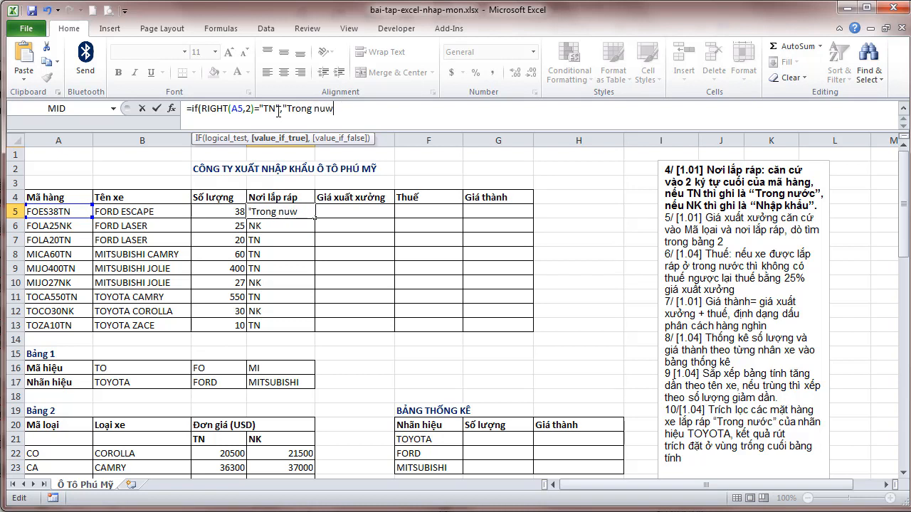
key("BackSpace")
type("ư")
key("BackSpace")
key("BackSpace")
type("ươ")
key("BackSpace")
type("ớc")
- Complete the IF formula in D5 with "Nhập khẩu" as the value if false and fill it down to D13
type("\",Nhâp")
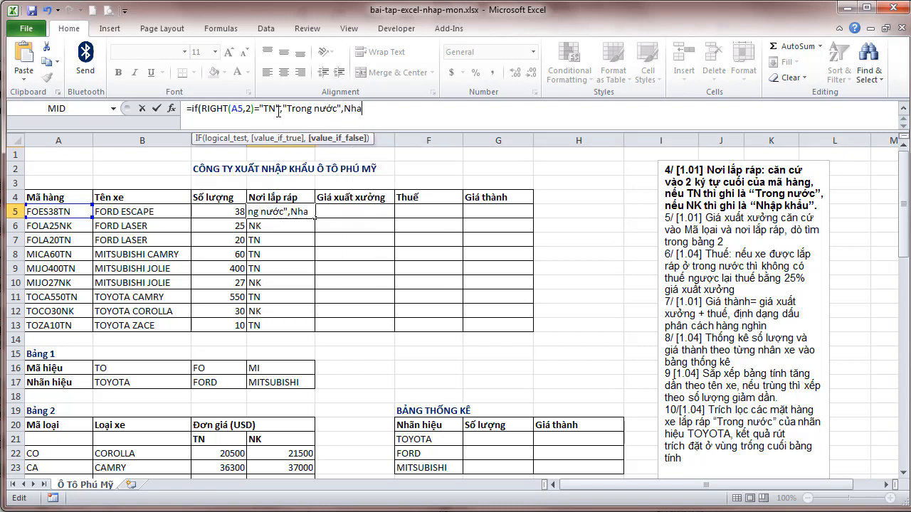
key("BackSpace")
key("BackSpace")
key("BackSpace")
key("BackSpace")
type("Nhập")
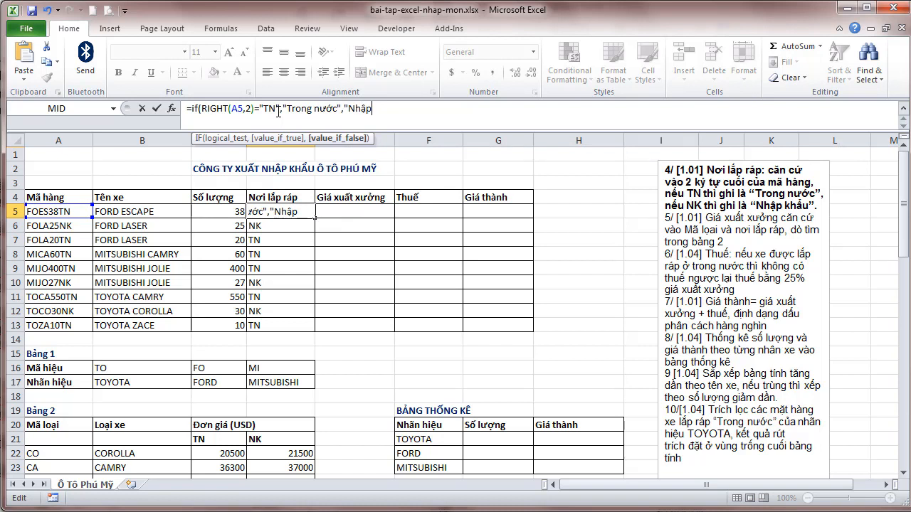
type(" khâu")
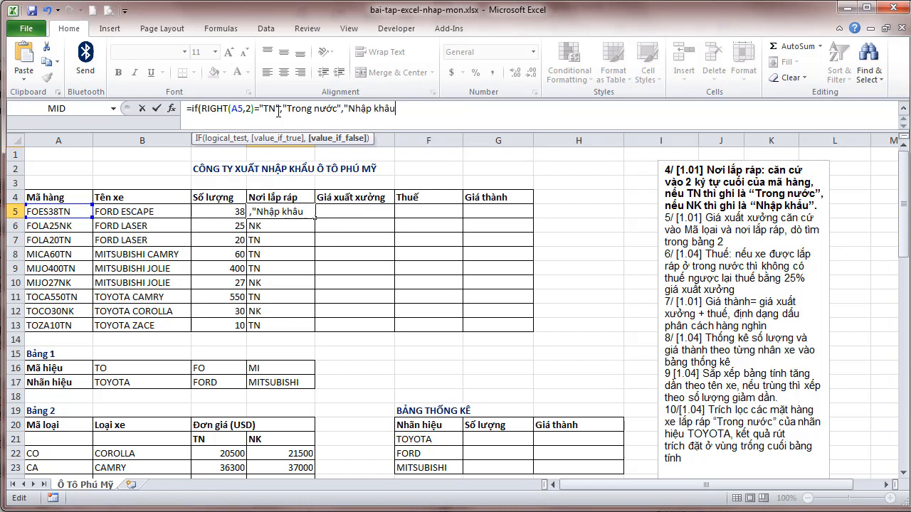
type("\")")
key("Return")
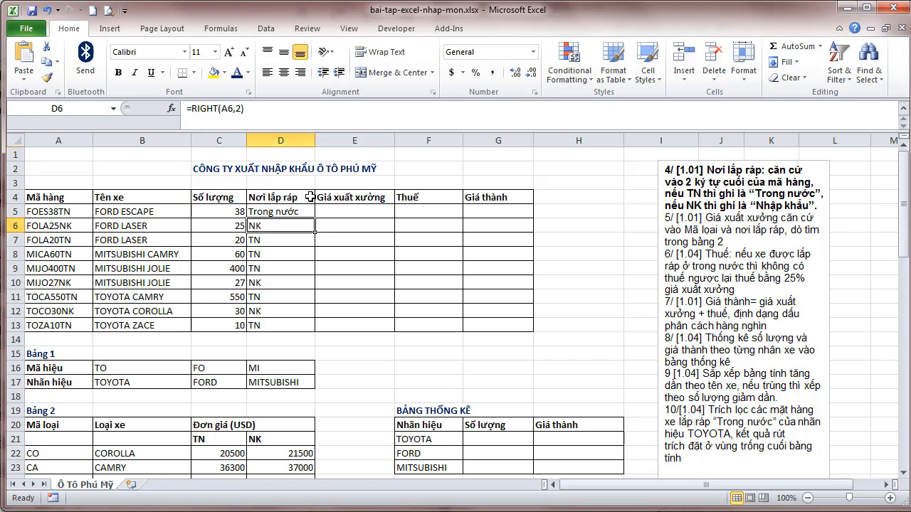
left_click(306, 212)
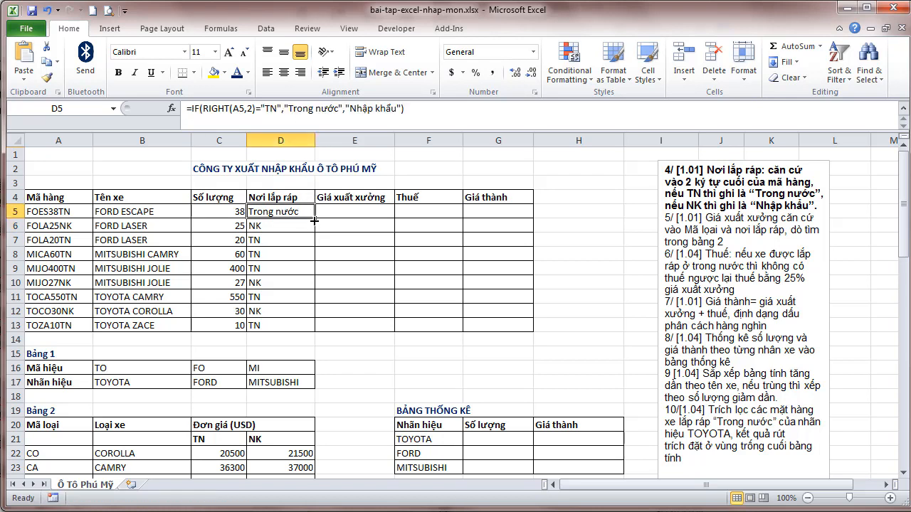
double_click(313, 220)
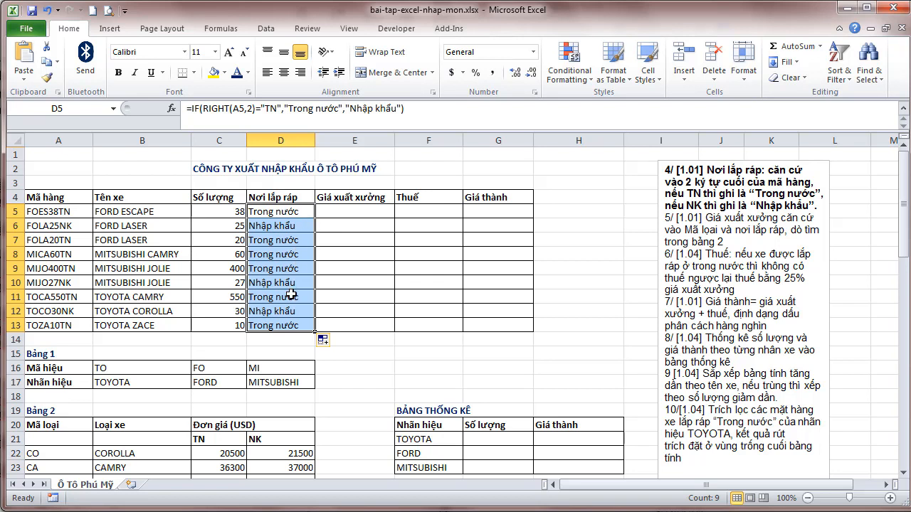
left_click(499, 311)
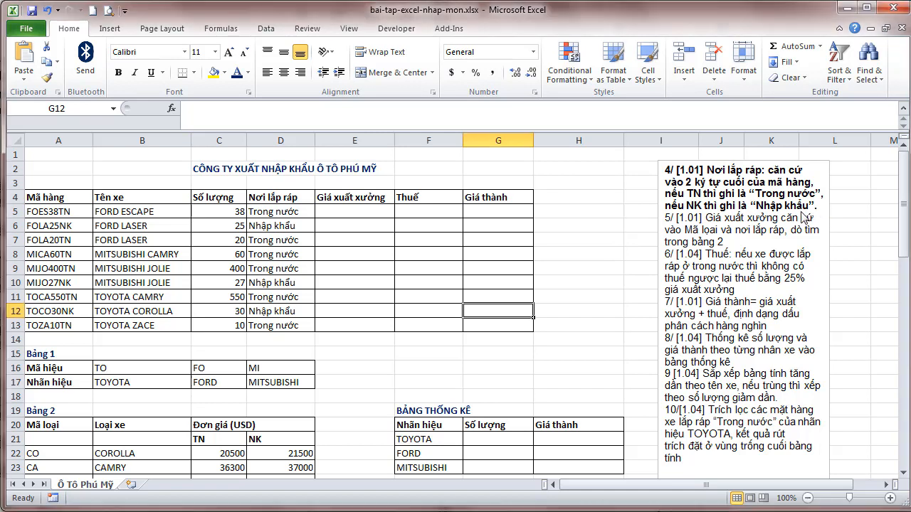
- Delete instruction 4 from the text box and make instruction 5 about Giá xuất xưởng bold
mouse_move(817, 206)
left_mouse_down()
mouse_move(755, 206)
mouse_move(664, 169)
left_mouse_up()
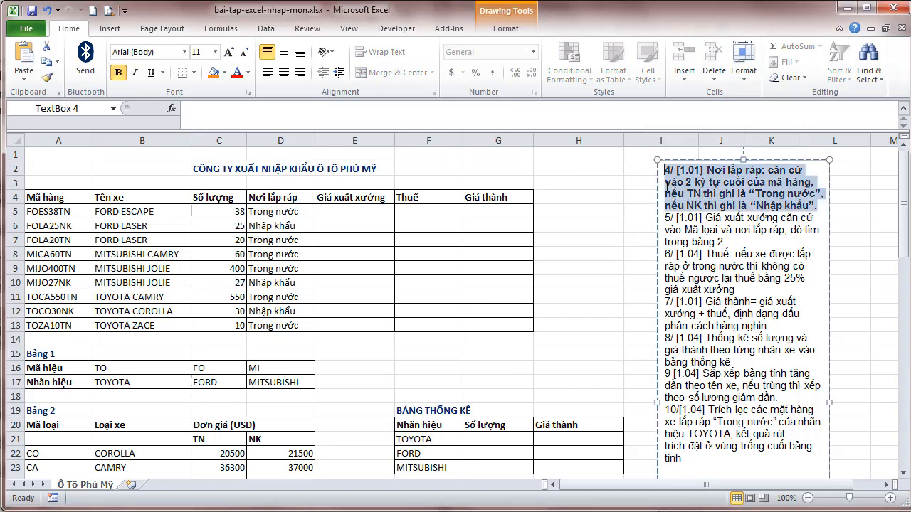
key("Delete")
left_click_drag(753, 205, 639, 175)
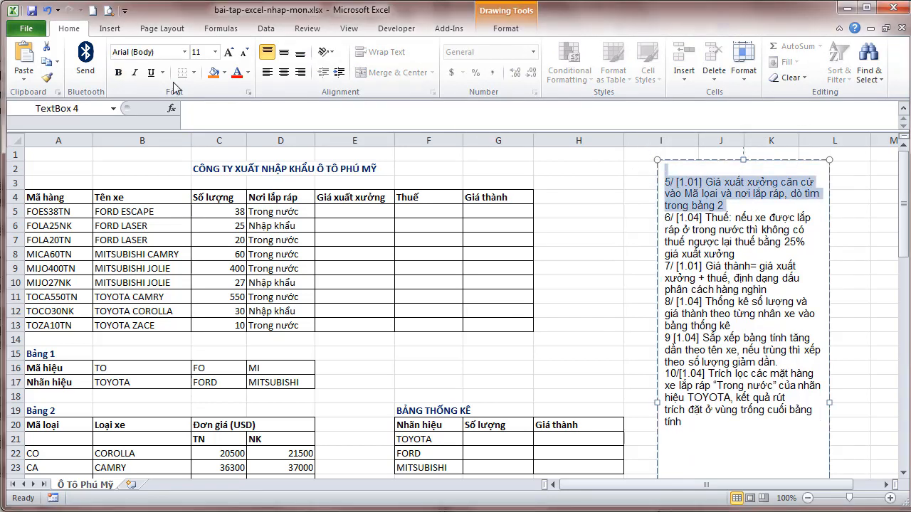
left_click(122, 74)
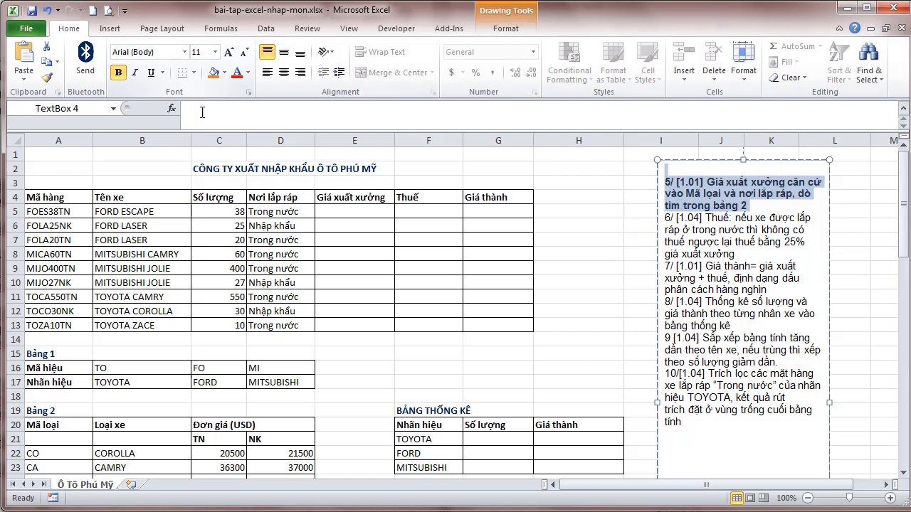
left_click(619, 269)
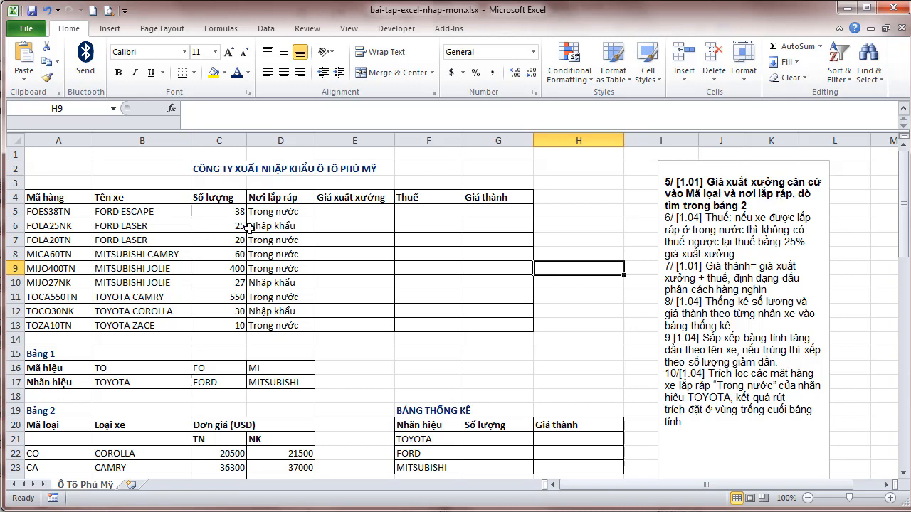
- Enter a MID formula in E5 that extracts 2 characters of A5 from position 3 and fill it down to E13
left_click(329, 210)
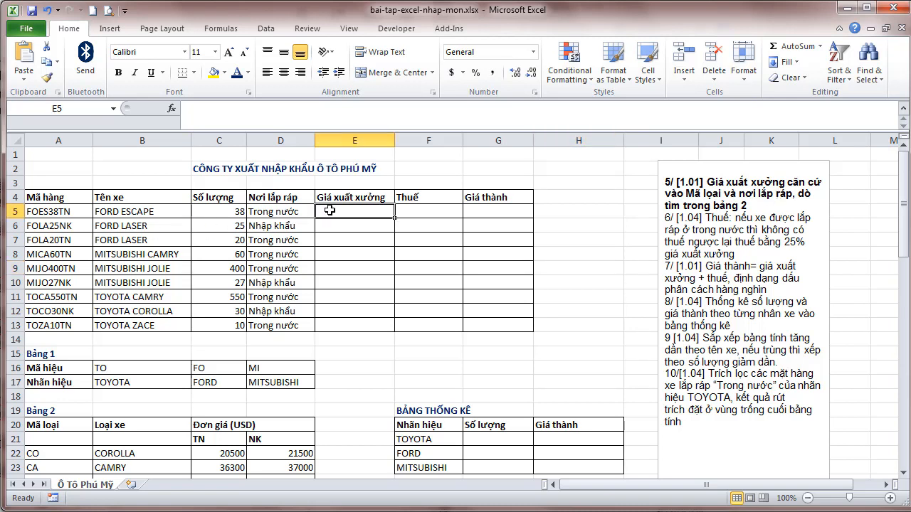
type("=mid(")
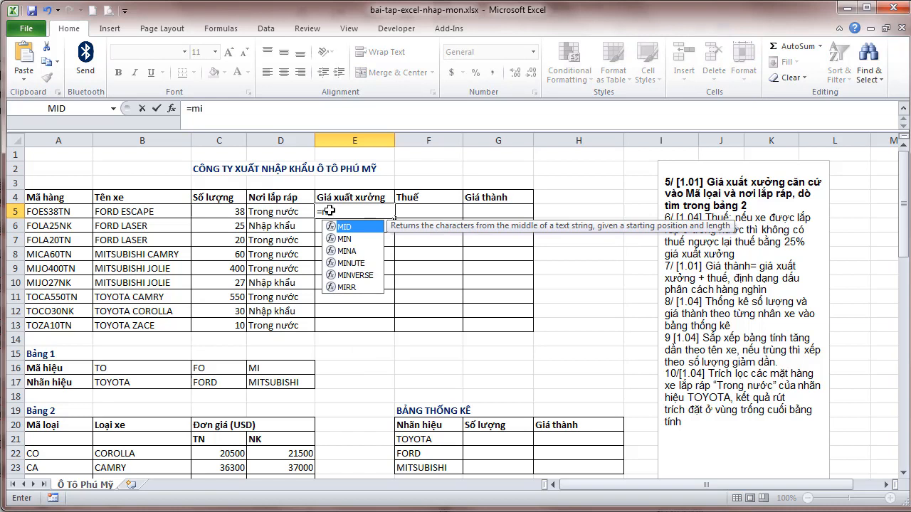
left_click(76, 211)
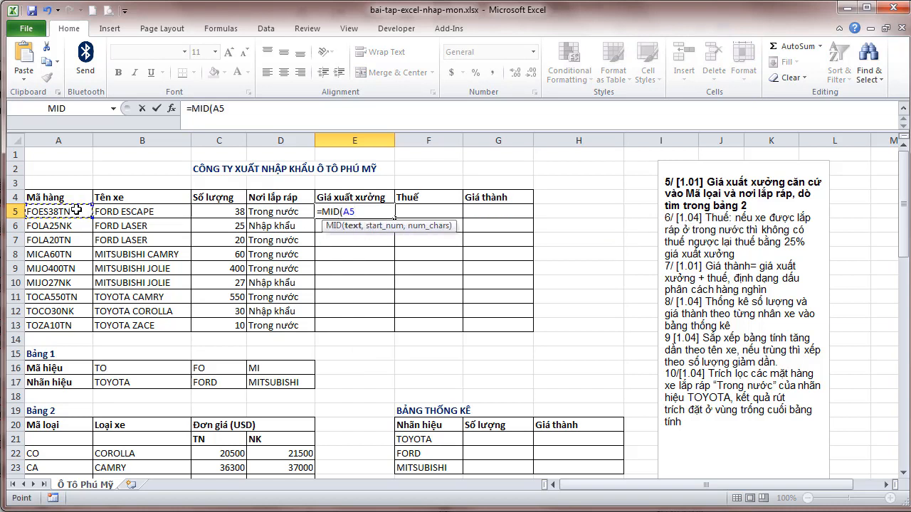
type(",3")
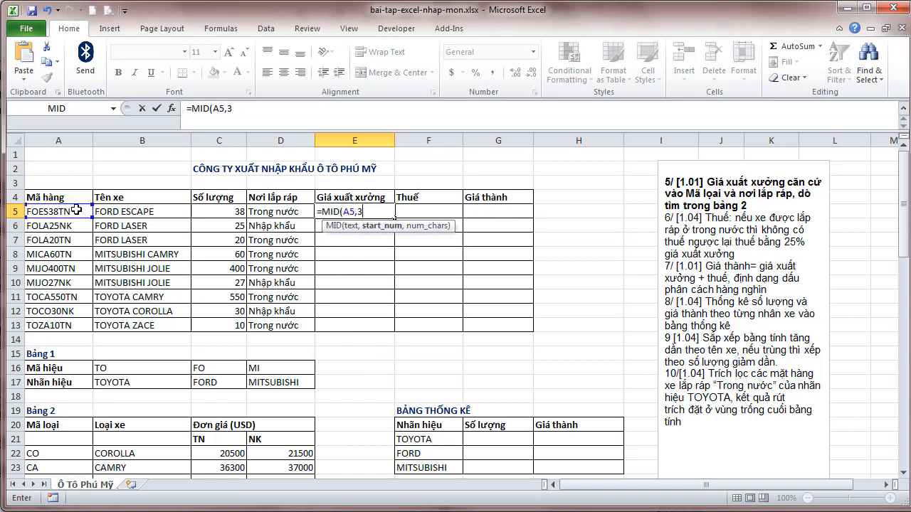
type(",2")
key("Return")
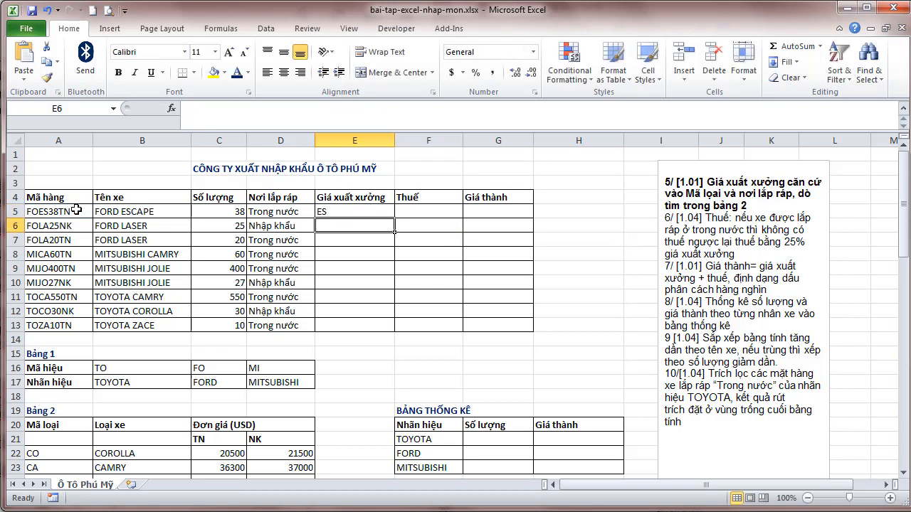
left_click(367, 212)
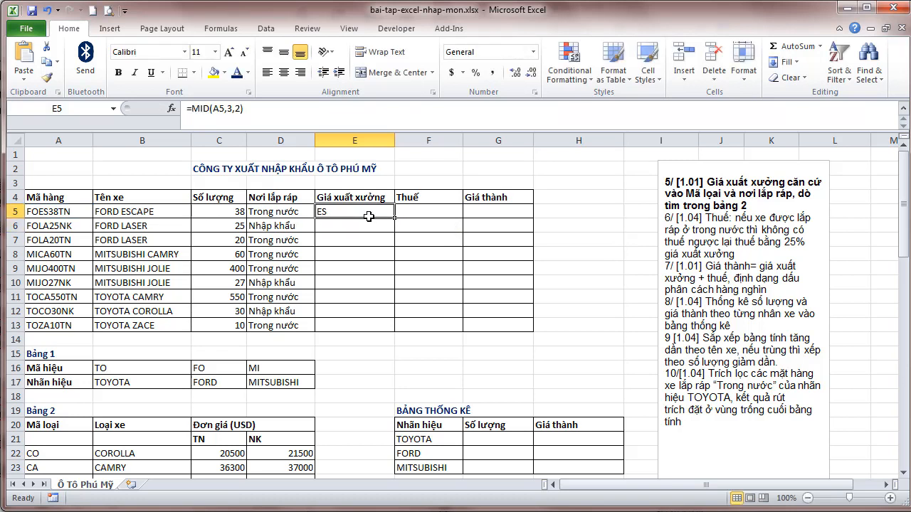
double_click(391, 220)
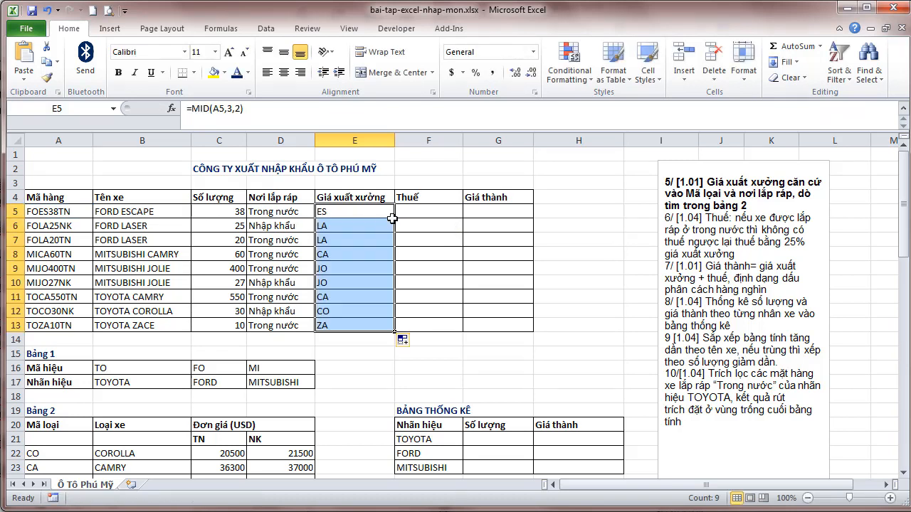
- Wrap the MID formula in E5 in a VLOOKUP with the absolute range $A$21:$D$27 of Bảng 2 as table array
left_click(356, 211)
left_click(194, 109)
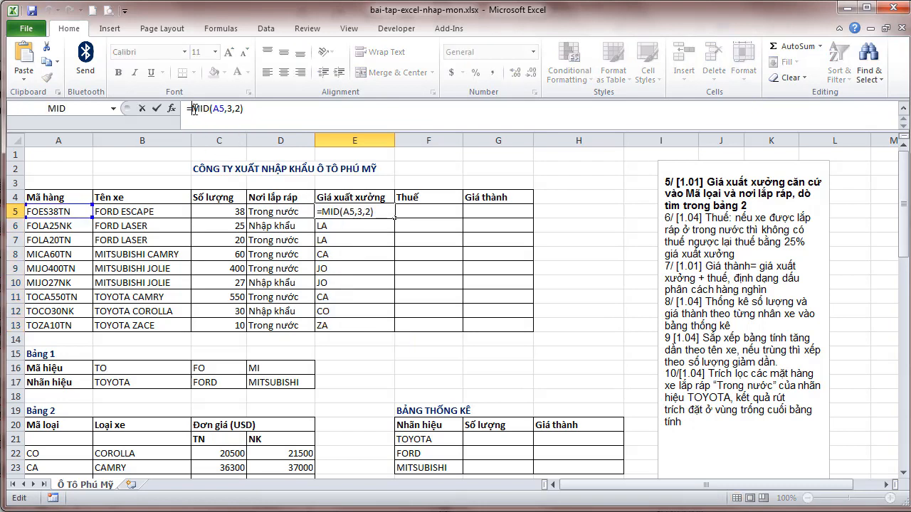
type("VLOOKUP(MID(A5")
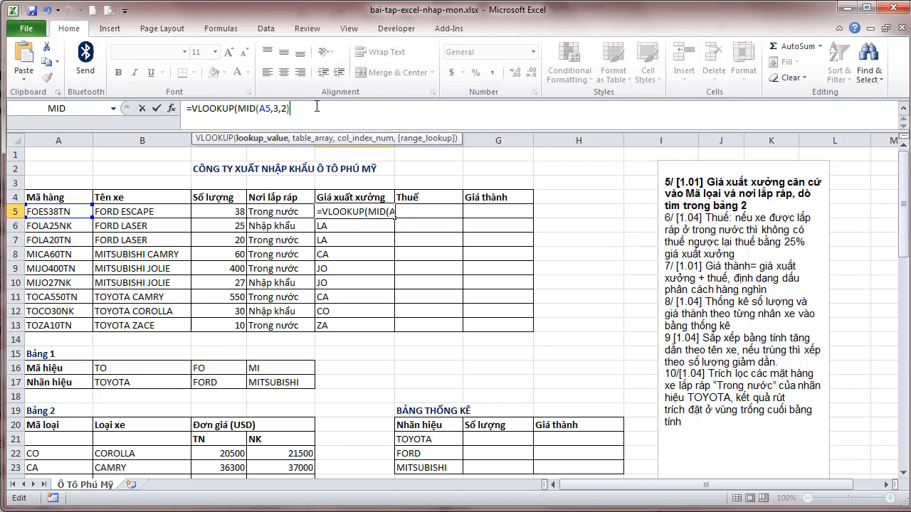
type(",")
left_click(123, 443)
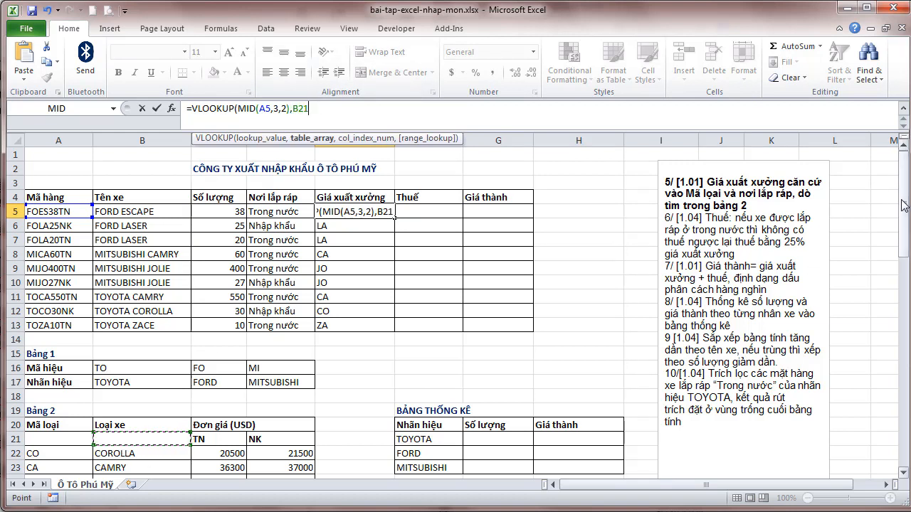
left_click_drag(904, 205, 905, 222)
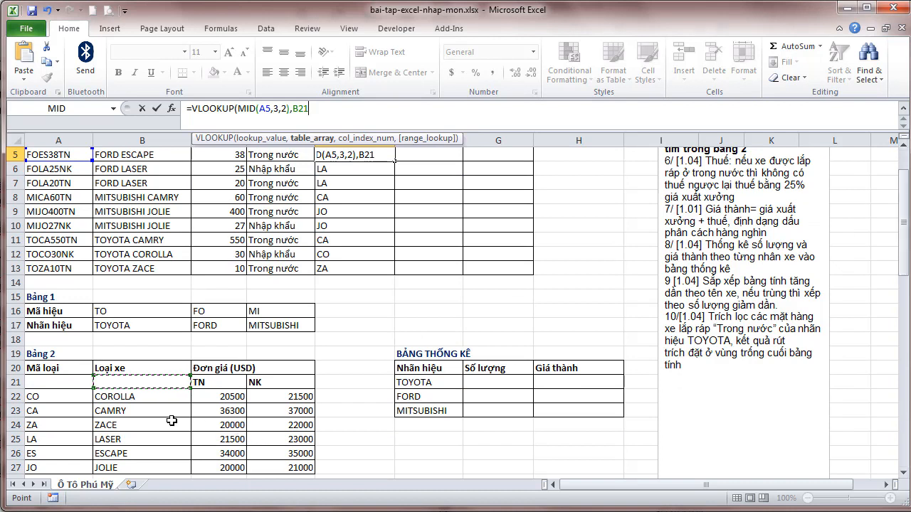
left_click_drag(79, 384, 278, 452)
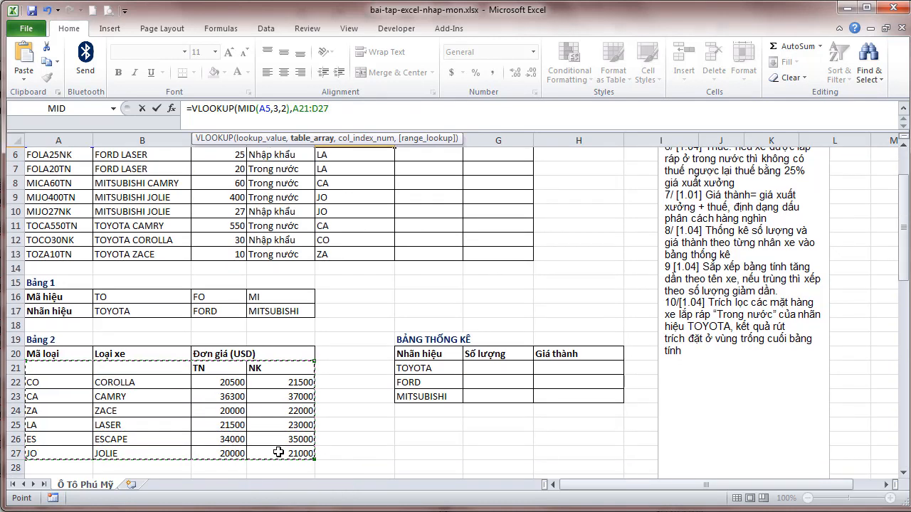
key("F4")
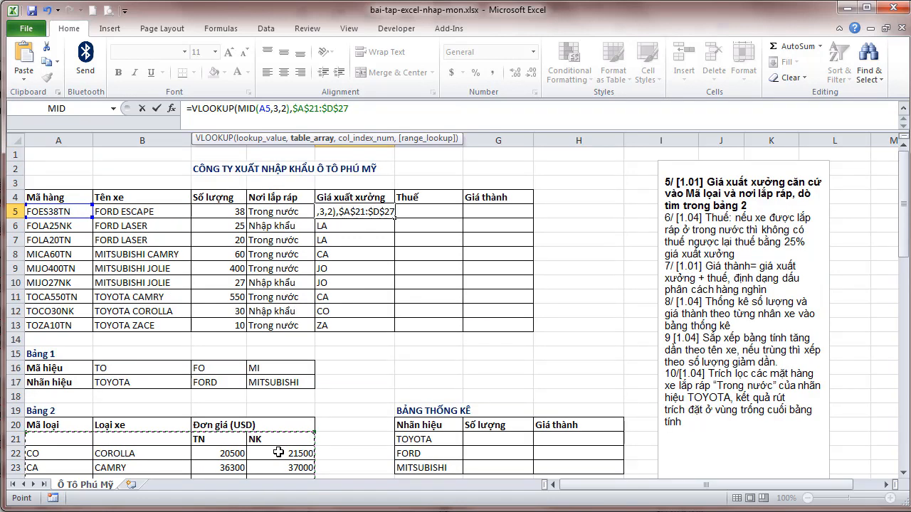
- Complete the VLOOKUP in E5 with column index 3 and FALSE for exact match, and fill it down to E13
type(",3,")
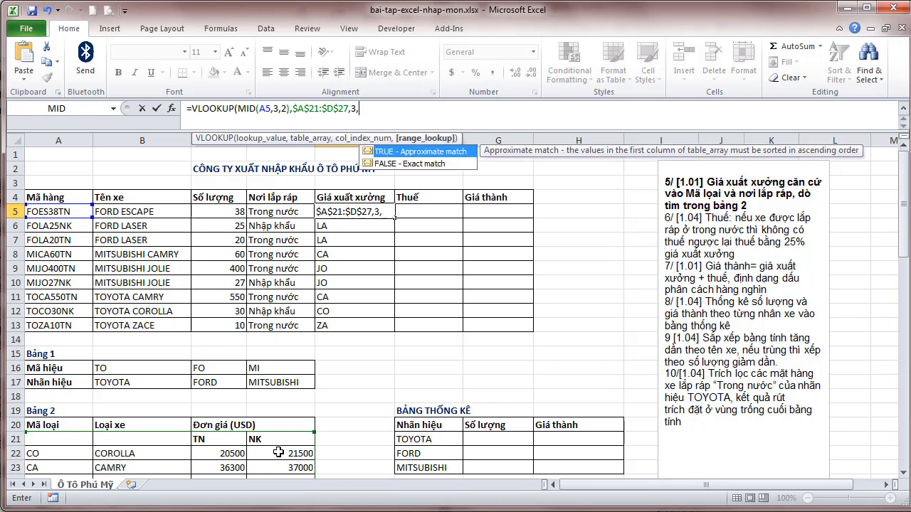
double_click(410, 163)
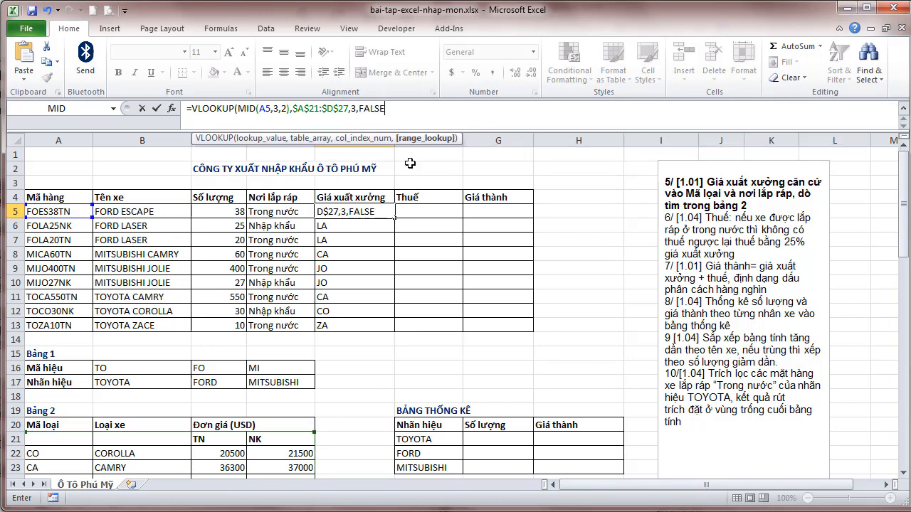
key("Return")
key("Return")
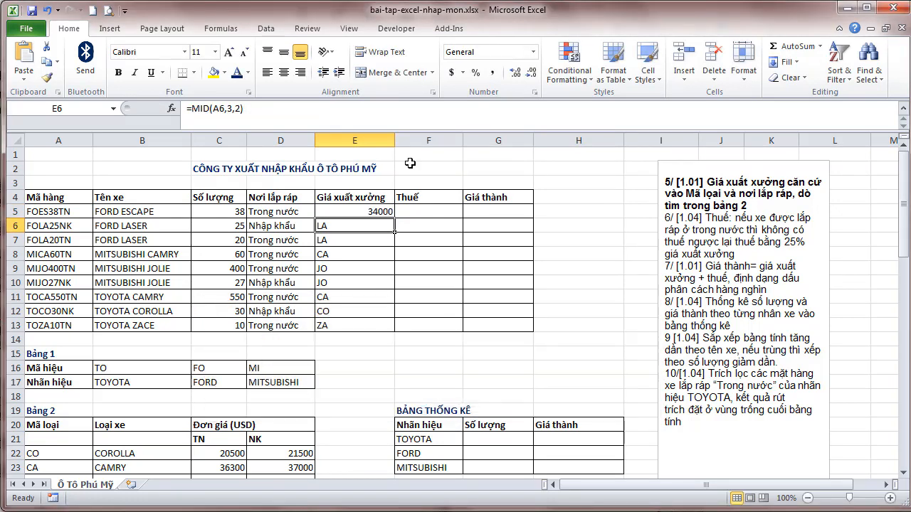
left_click(373, 213)
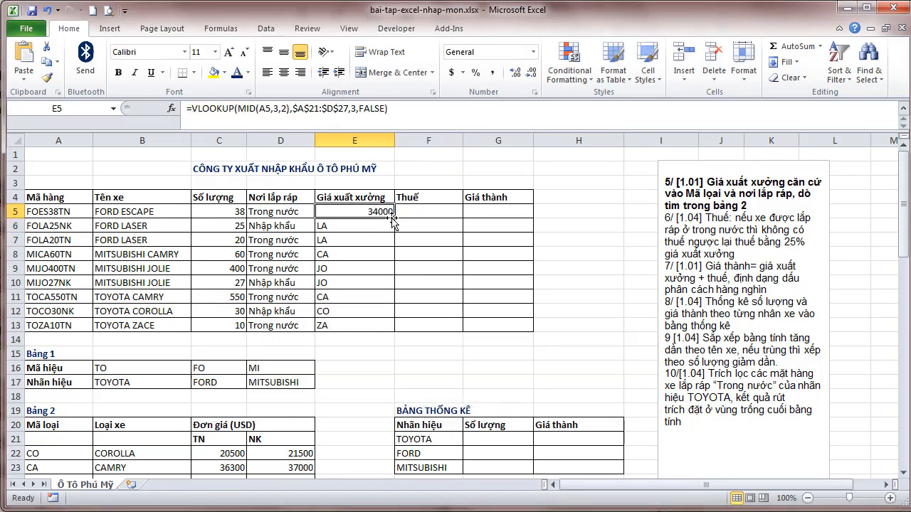
double_click(394, 219)
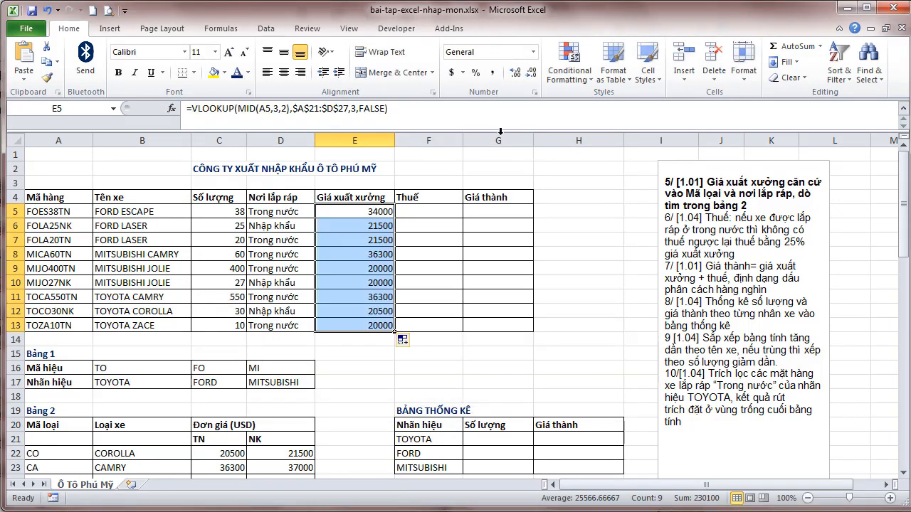
- Format the Giá xuất xưởng values in E5:E13 with a thousands separator and no decimals
left_click(493, 73)
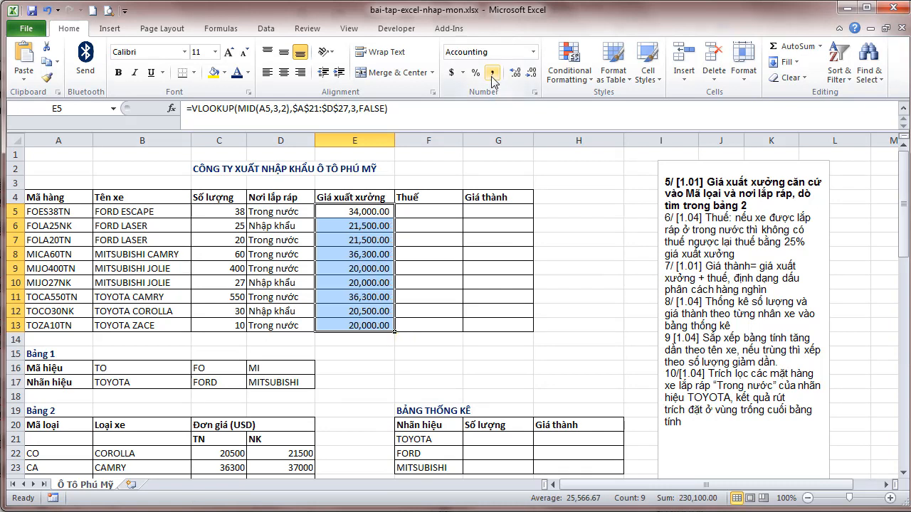
left_click(531, 73)
left_click(531, 72)
- Total the Giá xuất xưởng values in E14 with a SUM of E5:E13
left_click(375, 337)
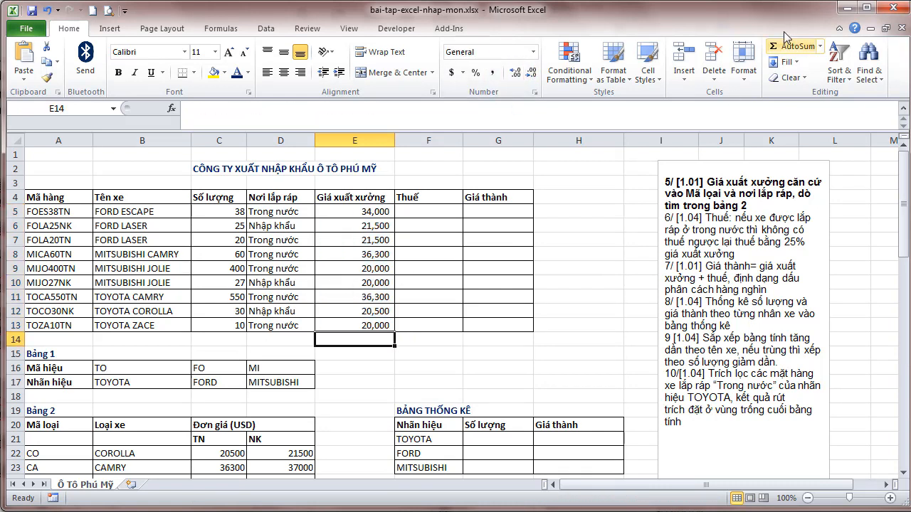
left_click(783, 46)
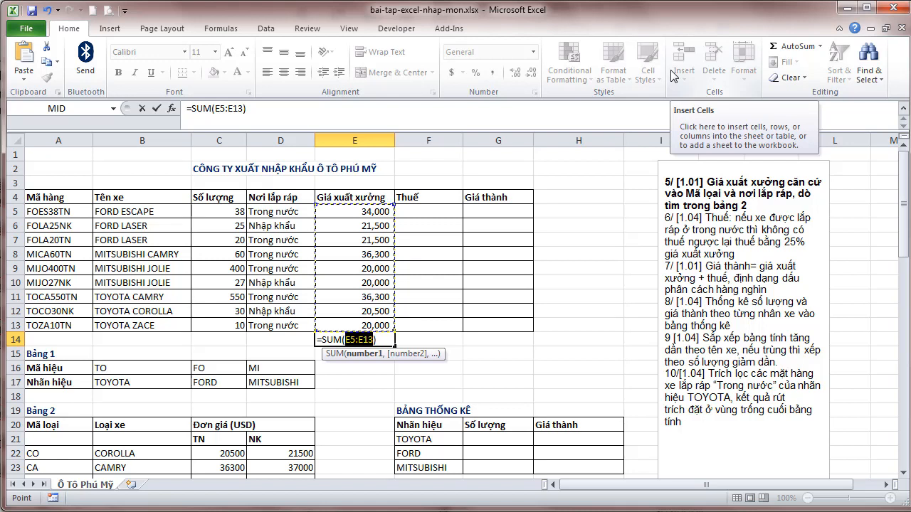
key("Return")
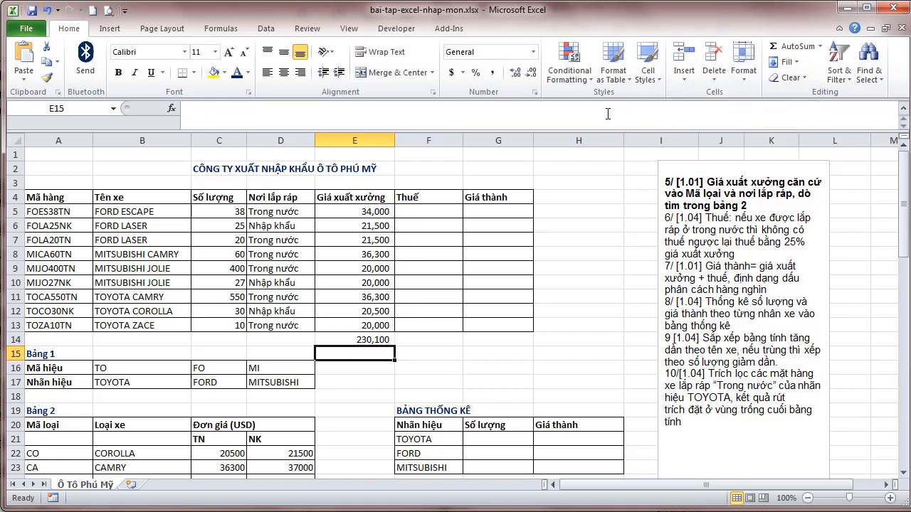
- Replace SUM with AVERAGE in the E14 formula over E5:E13 and make the cell bold
key("Up")
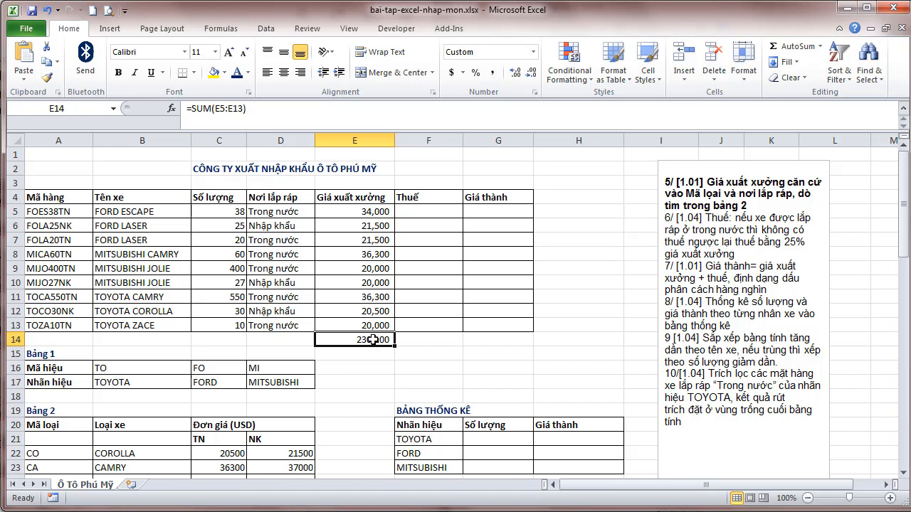
left_click(210, 109)
key("BackSpace")
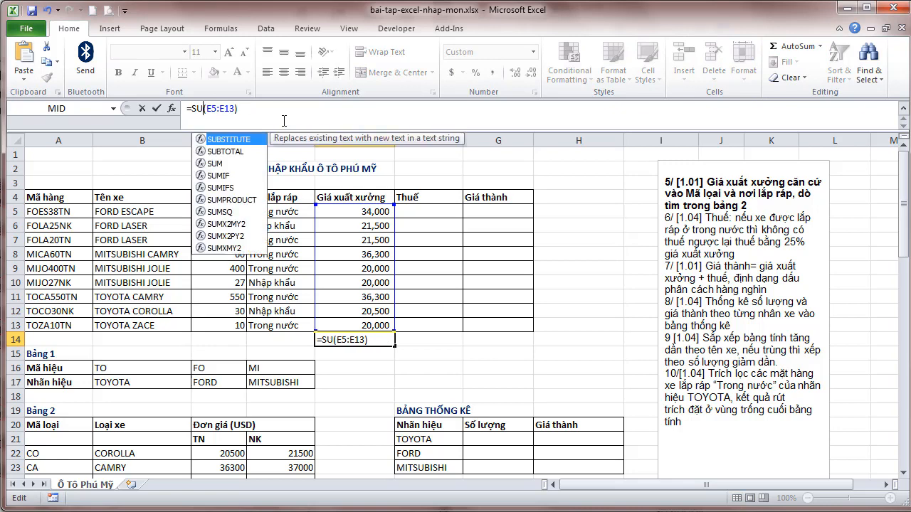
key("BackSpace")
key("BackSpace")
type("av")
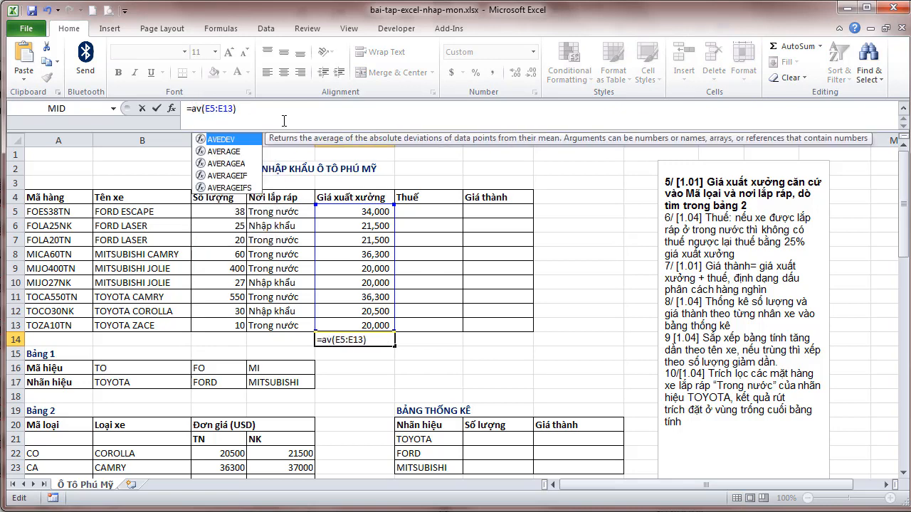
double_click(251, 152)
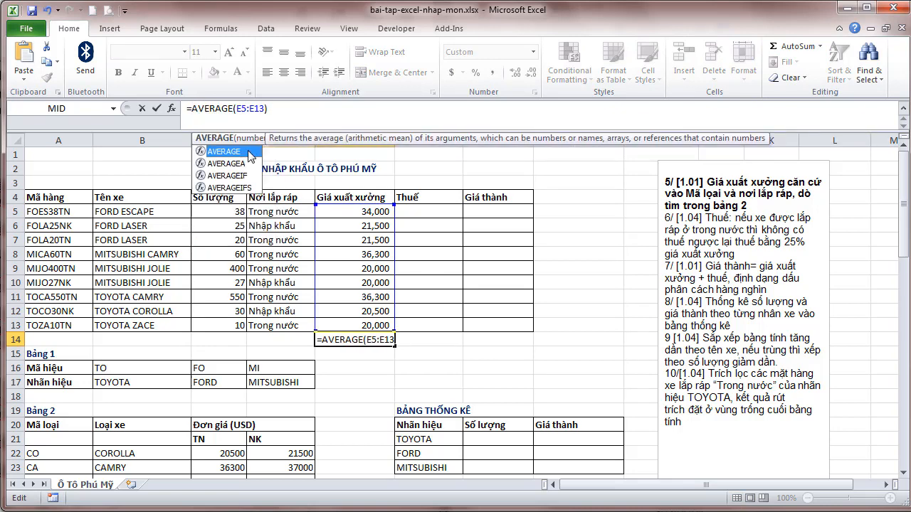
key("Return")
key("Up")
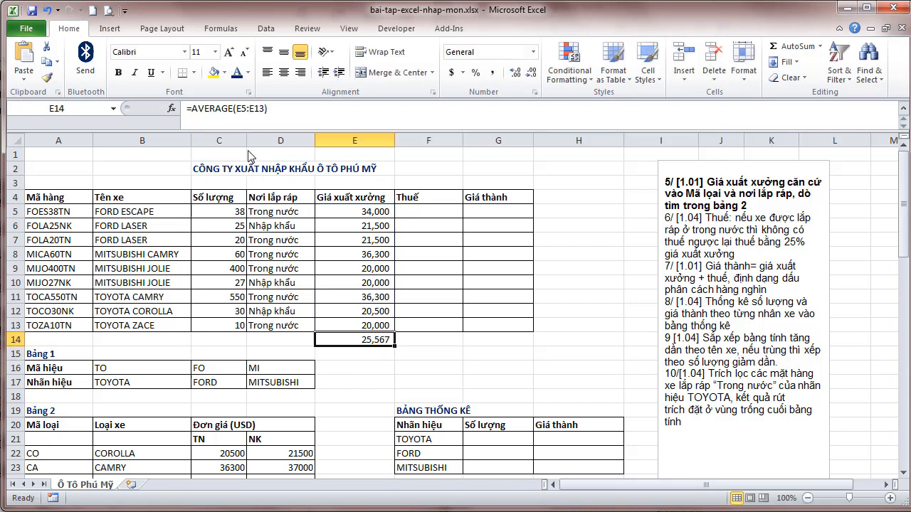
left_click(118, 73)
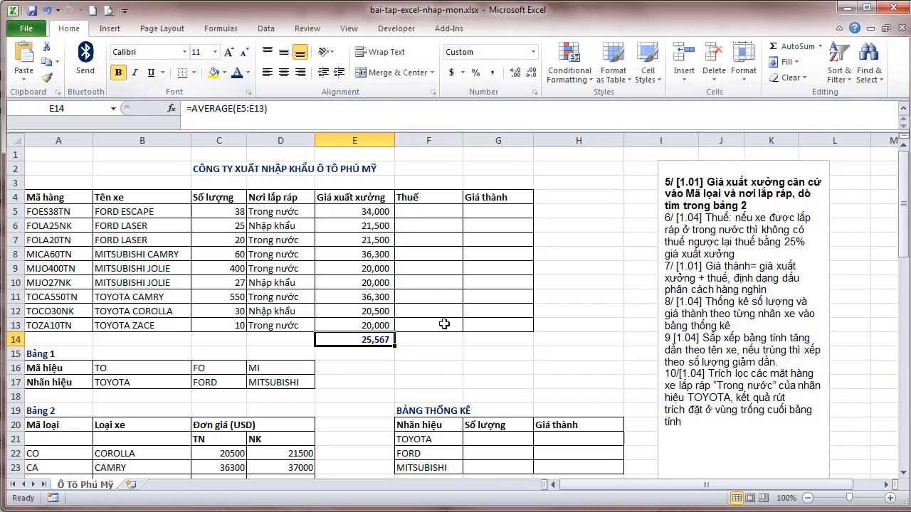
left_click(431, 353)
scroll(363, 356, "down", 1)
scroll(363, 356, "up", 1)
left_click(365, 338)
scroll(385, 342, "down", 2)
scroll(385, 345, "up", 2)
- Replace the column index in E5's VLOOKUP with an IF function that tests RIGHT(A5,2)="TN"
scroll(386, 345, "down", 1)
left_click(378, 169)
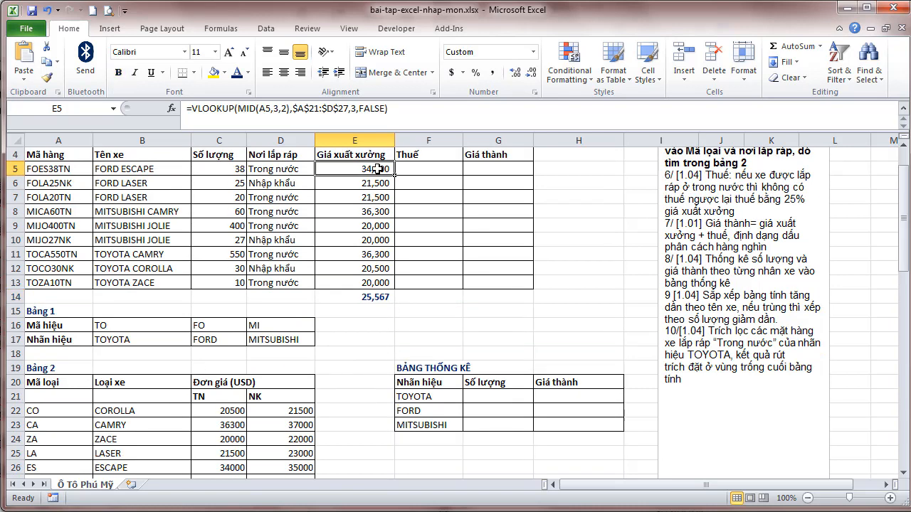
left_click(355, 108)
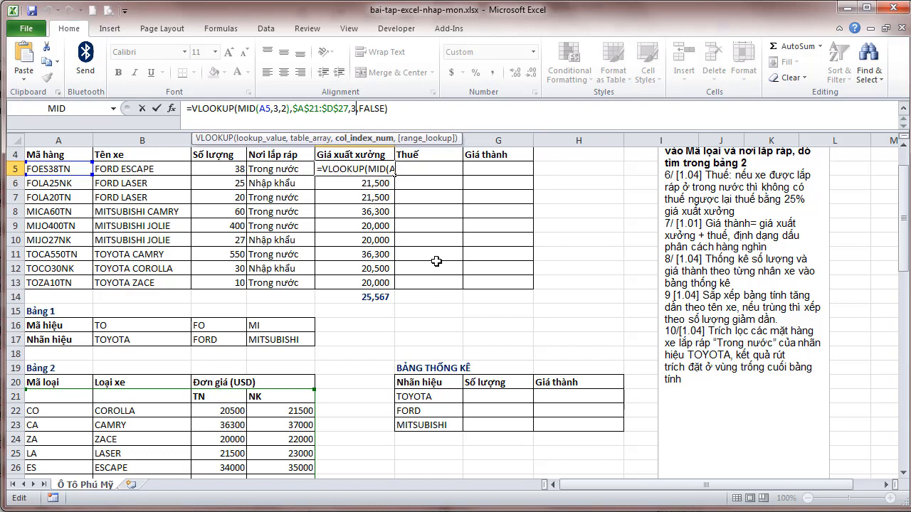
key("BackSpace")
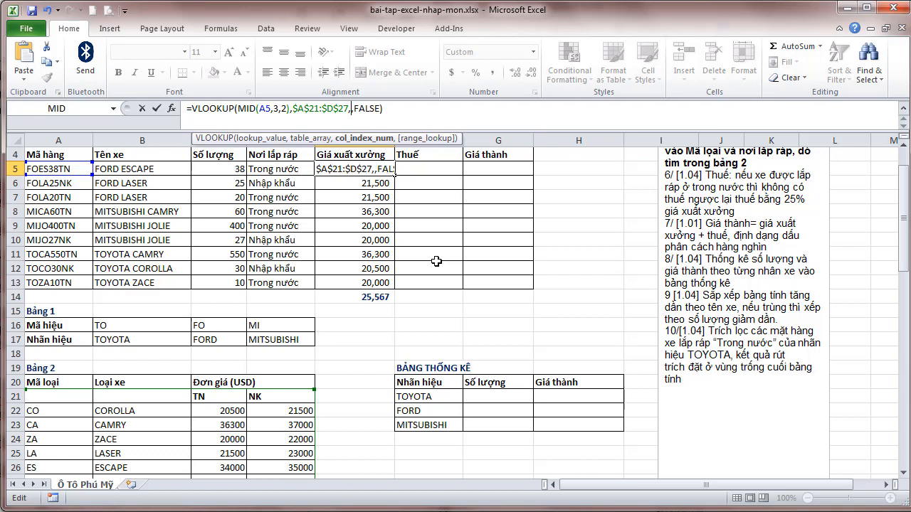
type("IF(")
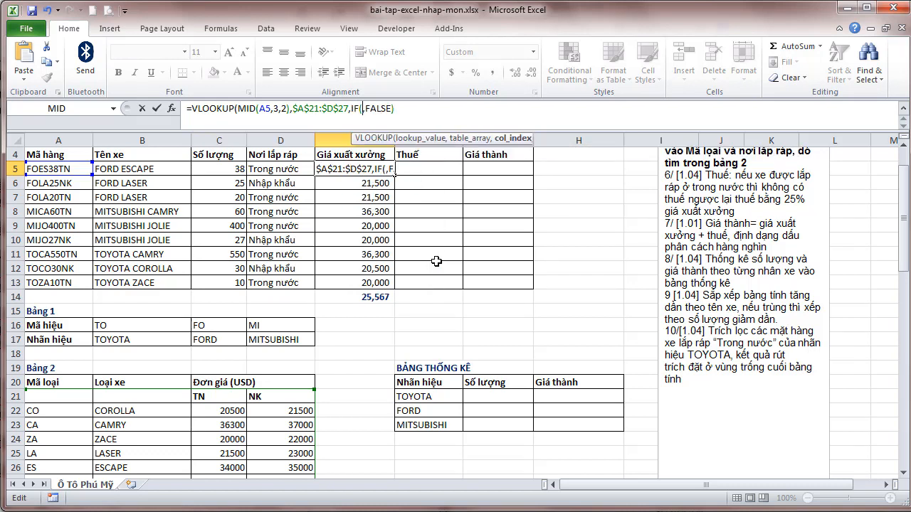
type("RIGHT(")
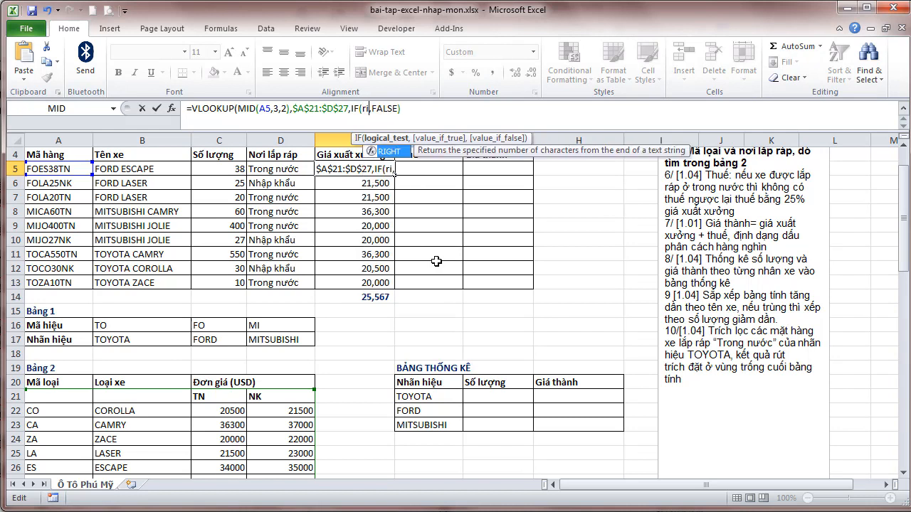
left_click(82, 168)
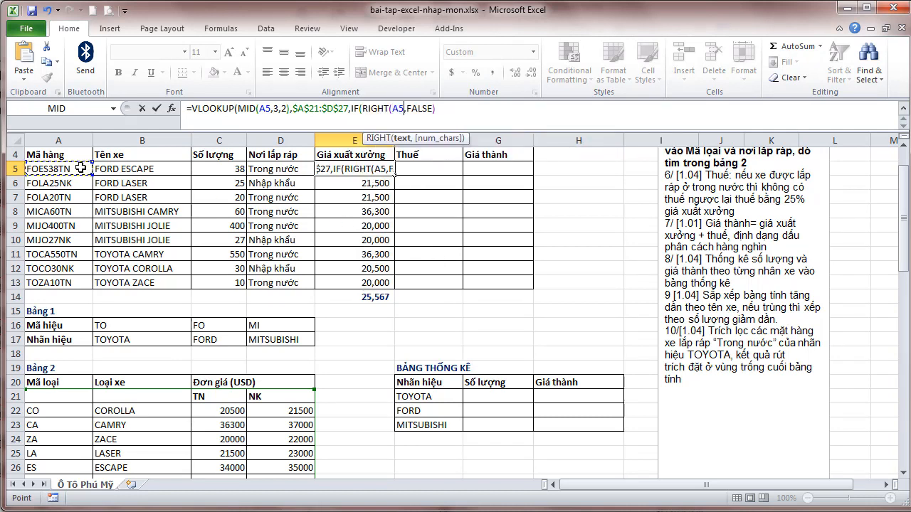
type(",2")
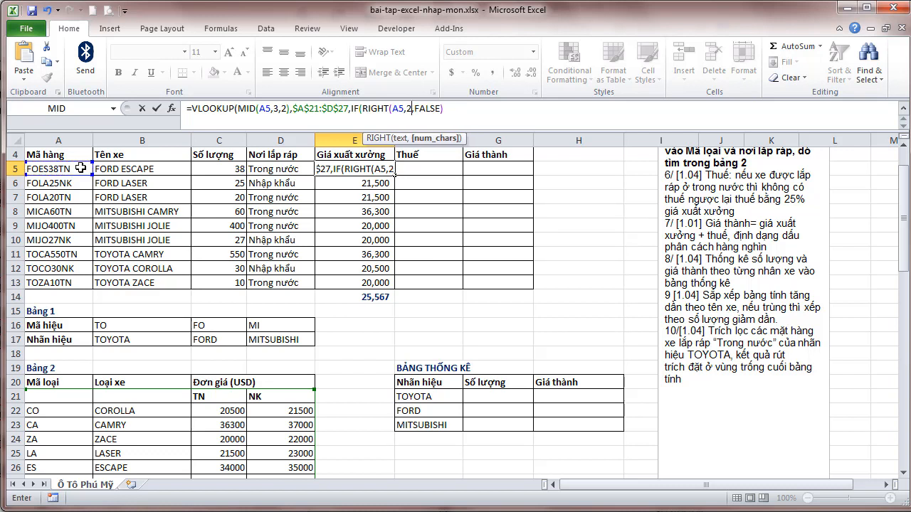
type(")")
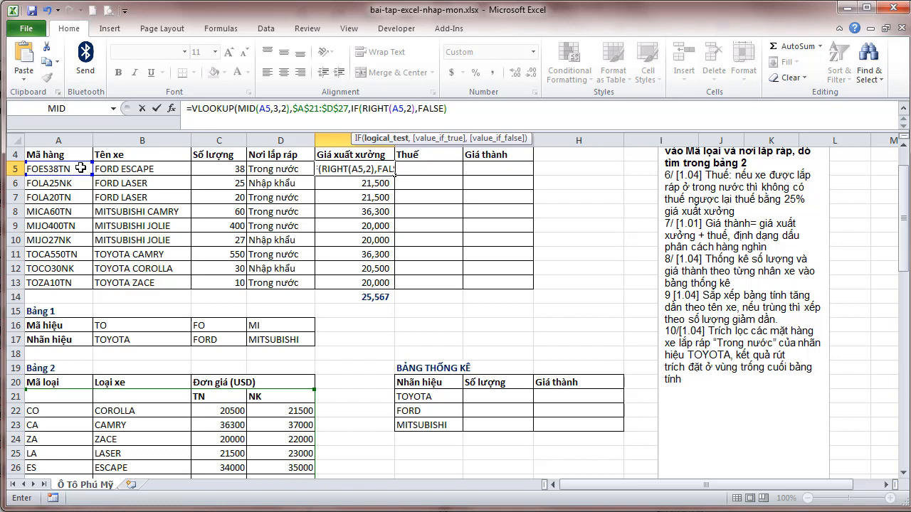
type("=\"TN\"")
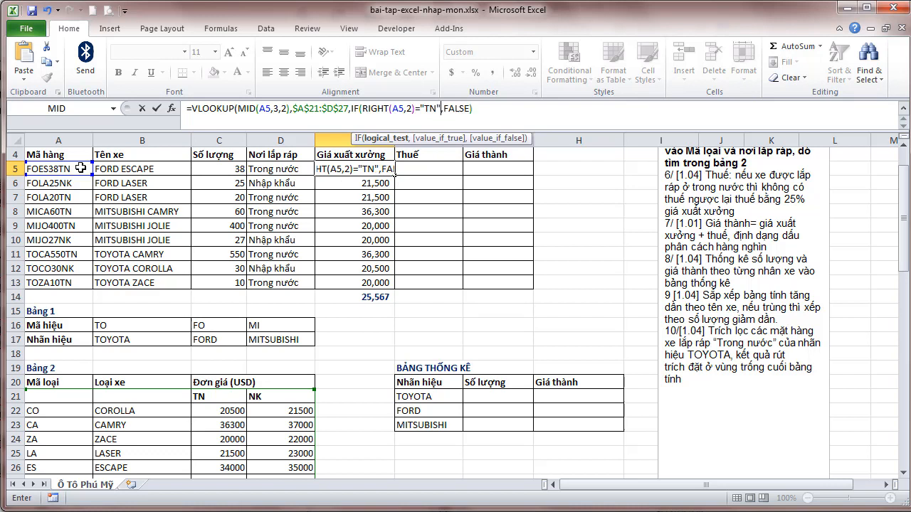
- Complete the nested IF in E5 to return column 3 if true and 4 if false, and fill the formula down to E14
type(",")
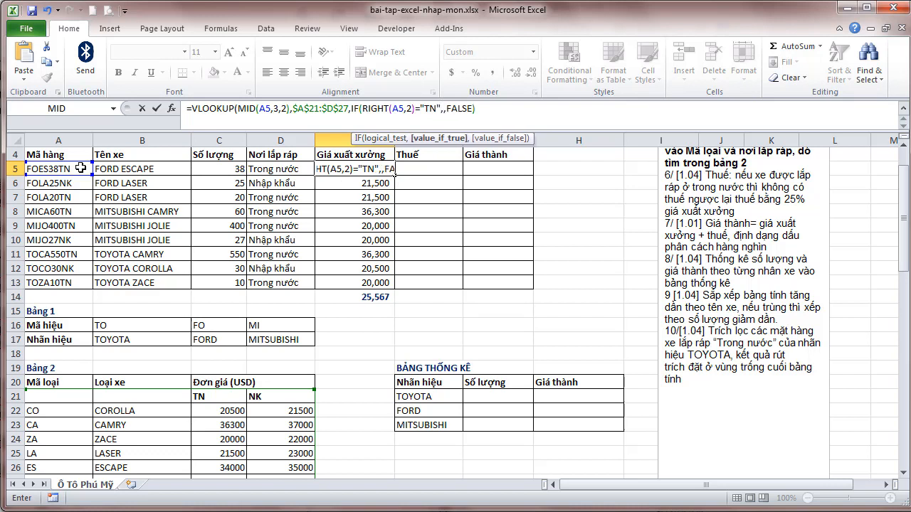
type("3,4")
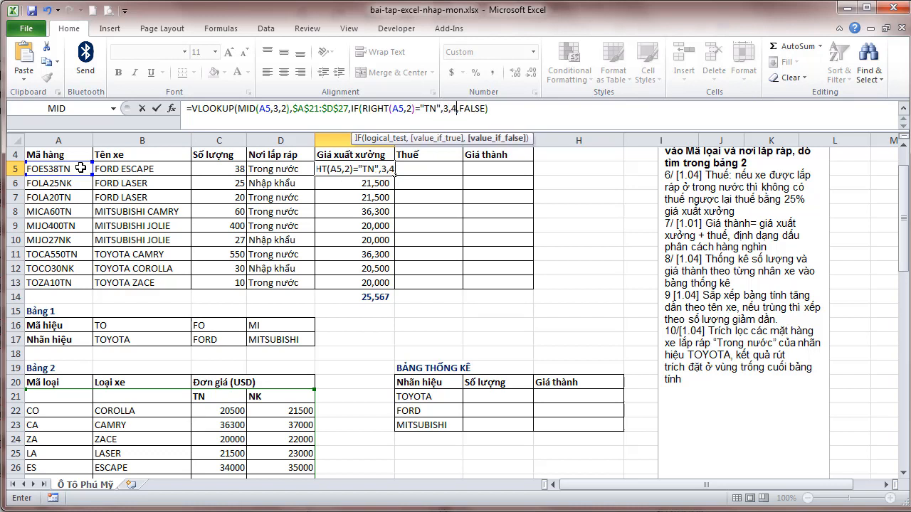
type(")")
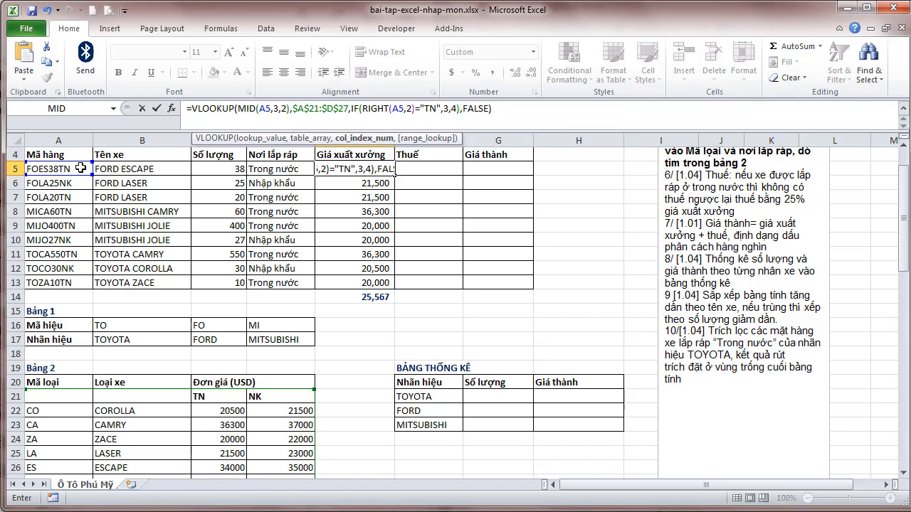
key("Return")
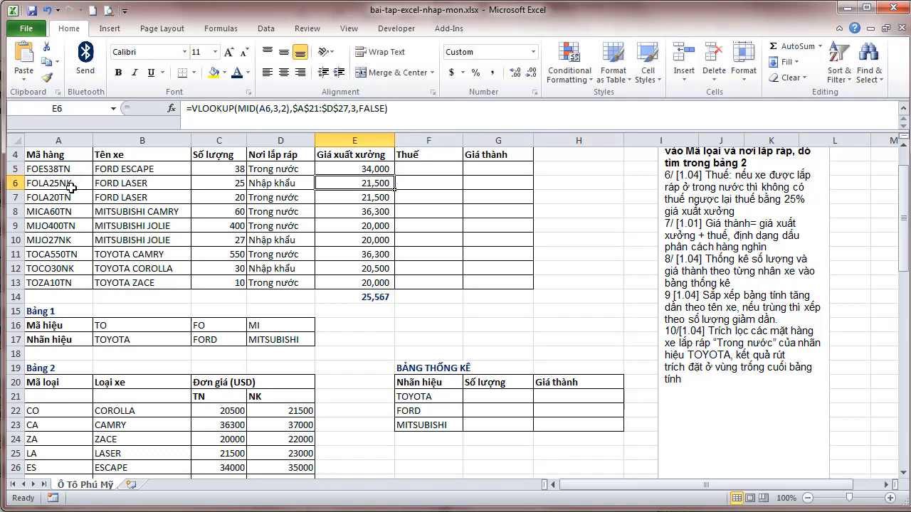
left_click(377, 171)
double_click(394, 175)
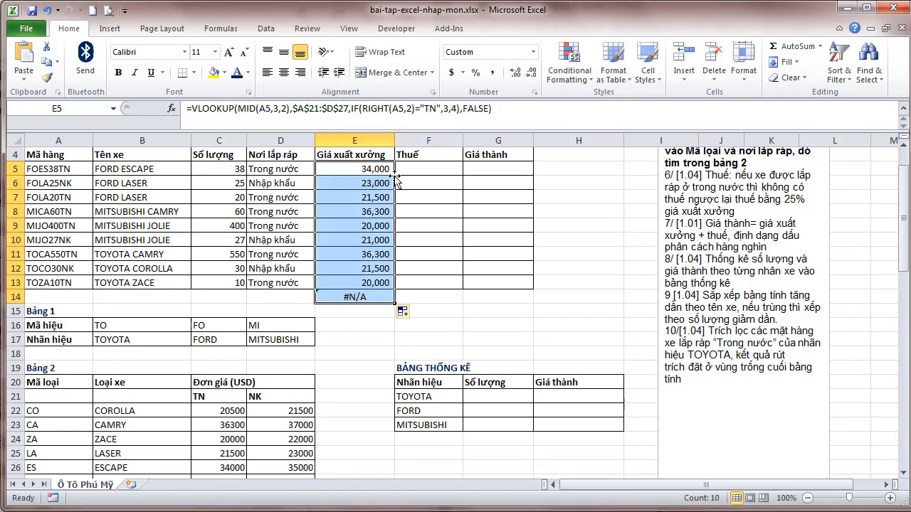
- Undo the fill into E14 and fill the E5 formula down only to E13
key("ctrl+z")
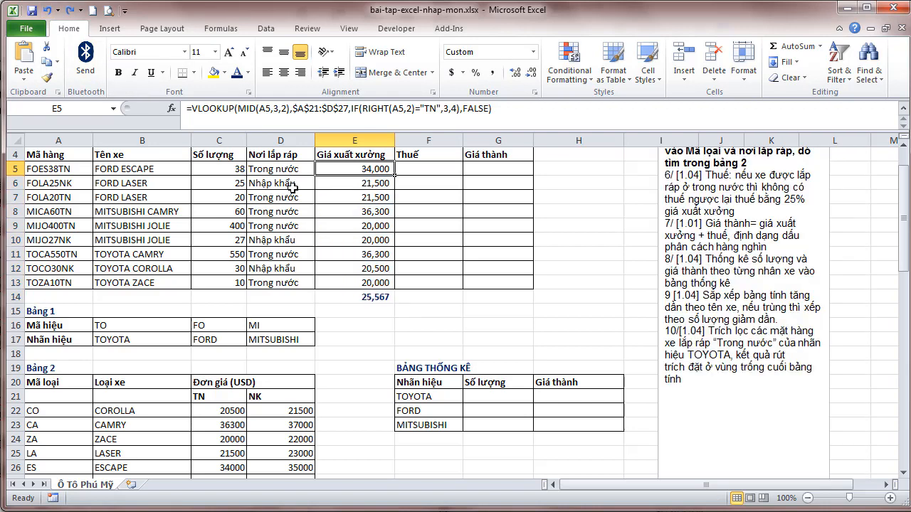
left_click_drag(394, 177, 395, 290)
left_click(376, 313)
left_click(376, 300)
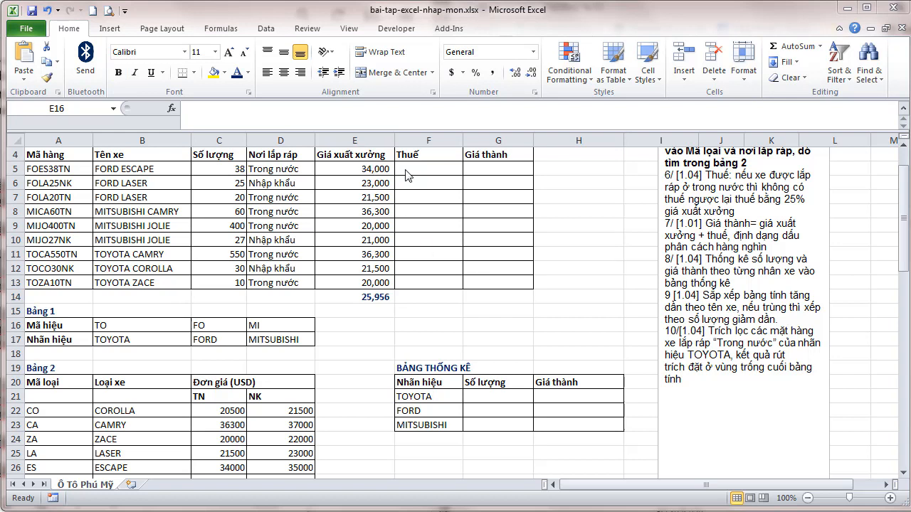
- Start an IF formula in Thuế cell F5 that tests whether RIGHT(A5,2) equals "TN"
left_click(430, 167)
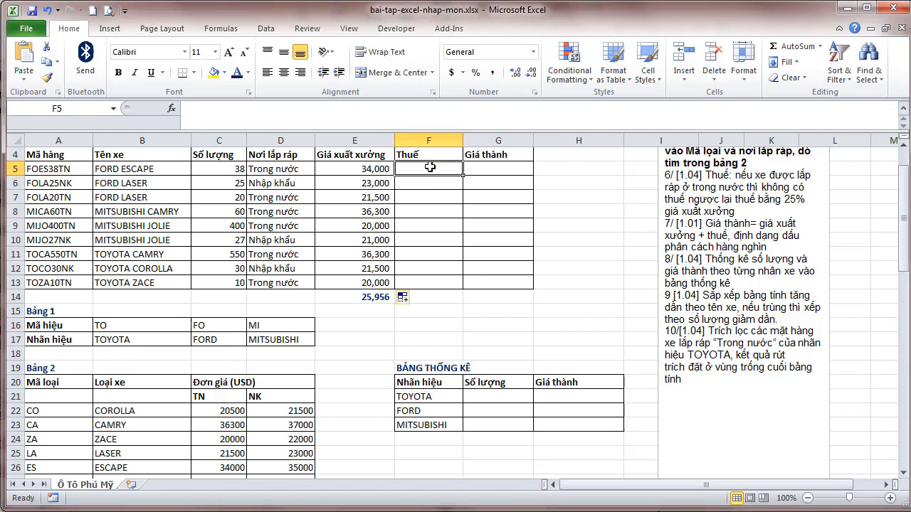
type("=")
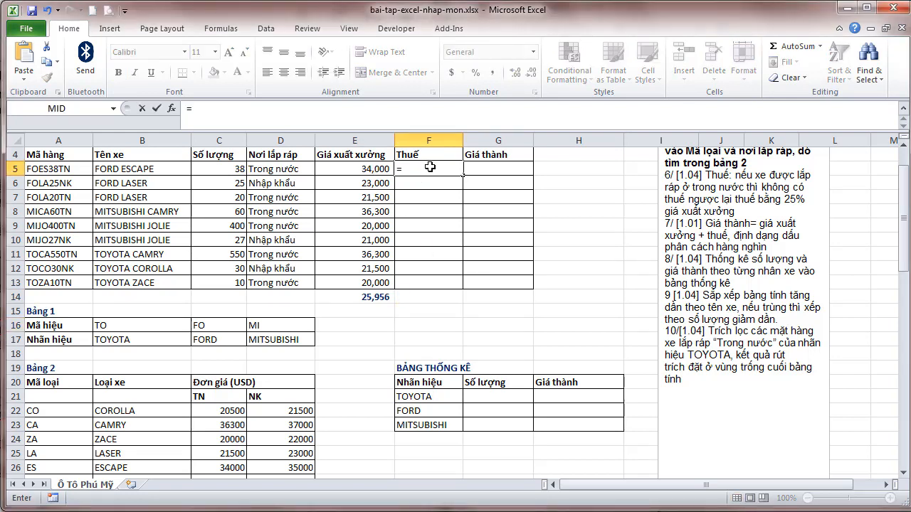
type("if")
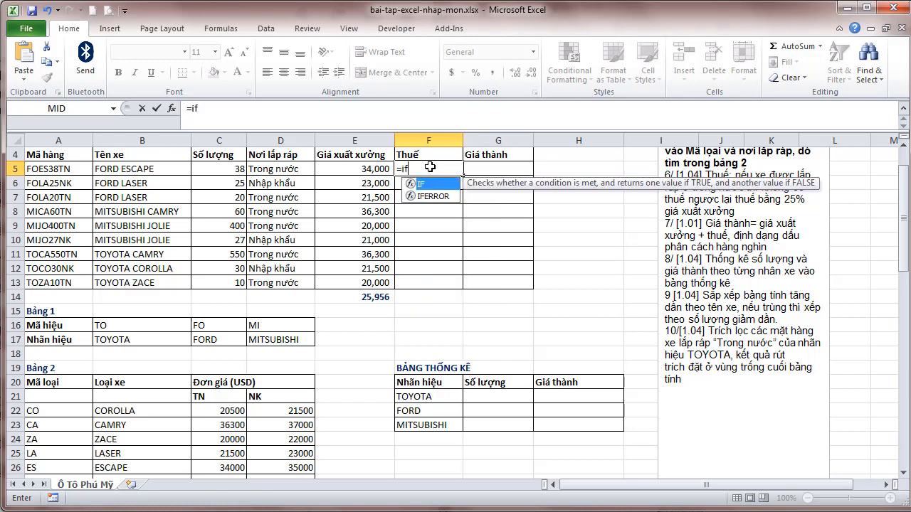
type("(")
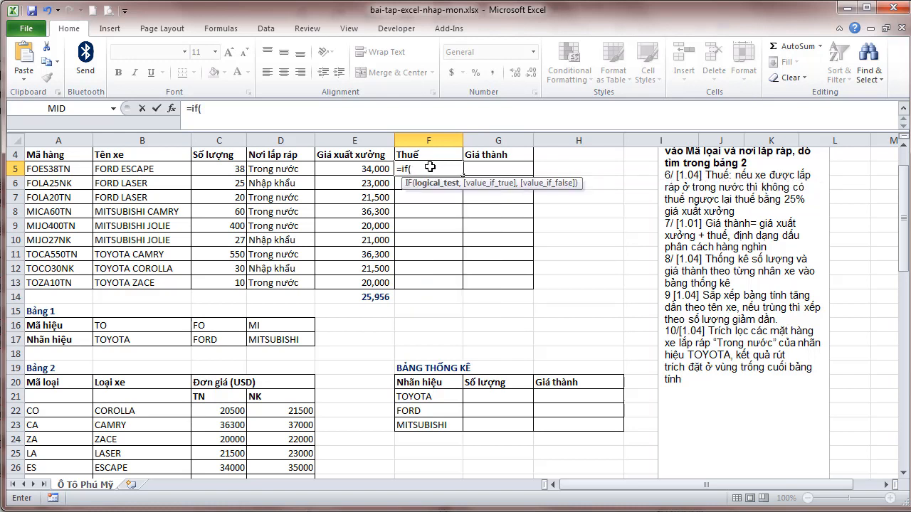
type("r")
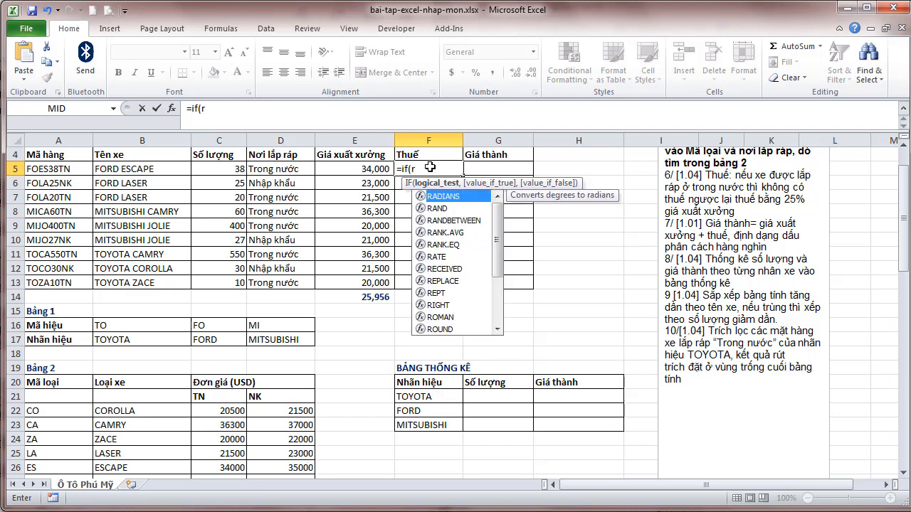
type("i")
key("Tab")
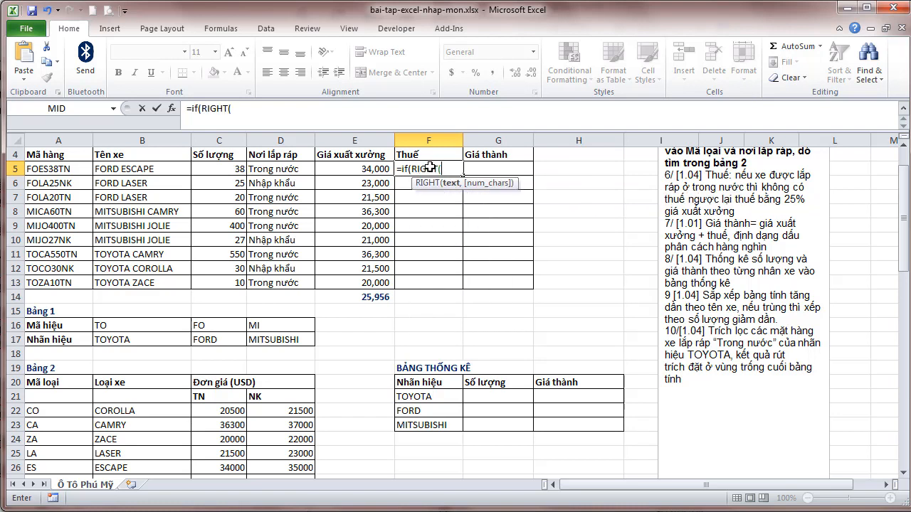
left_click(64, 168)
type(",2")
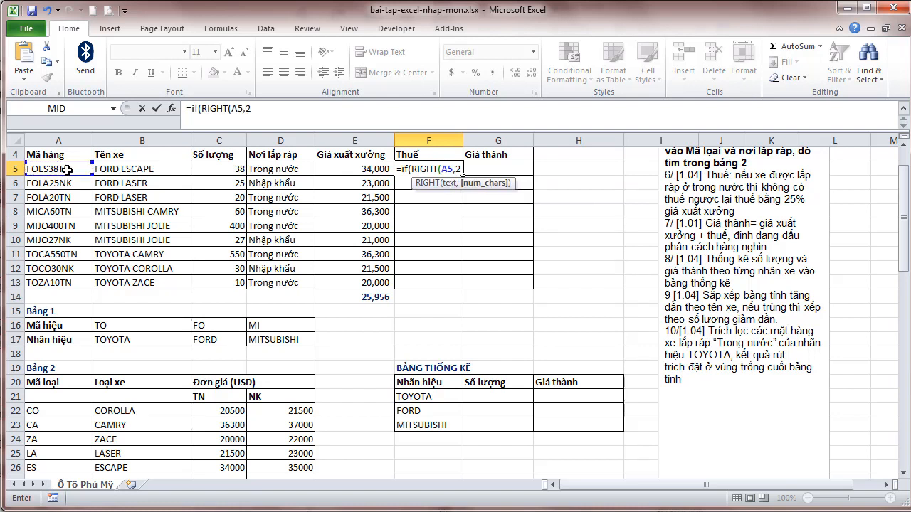
type(")=")
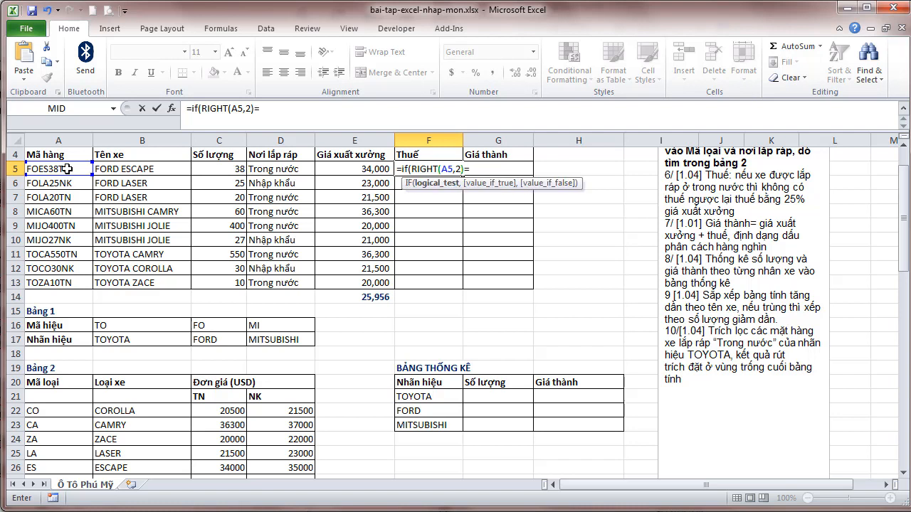
type("\"TN\",")
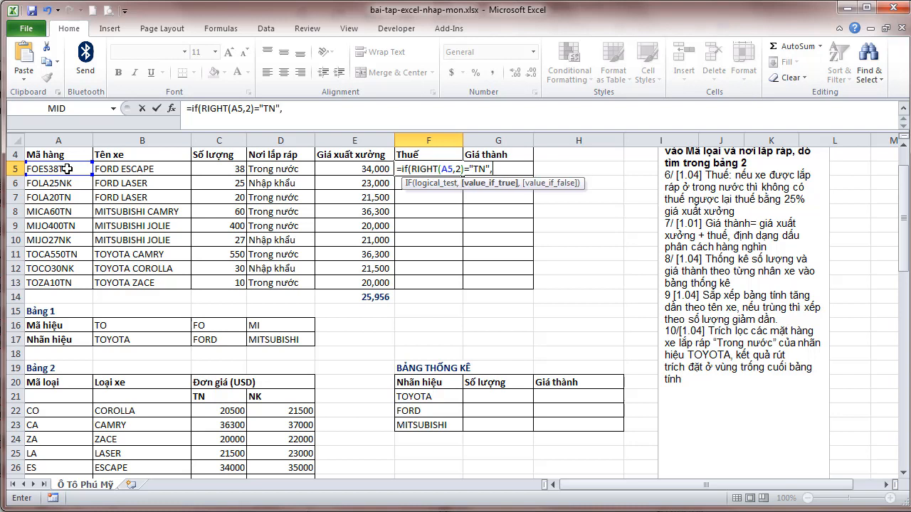
- Complete the IF in F5 to return 0 if true and E5*25% if false
type("0,")
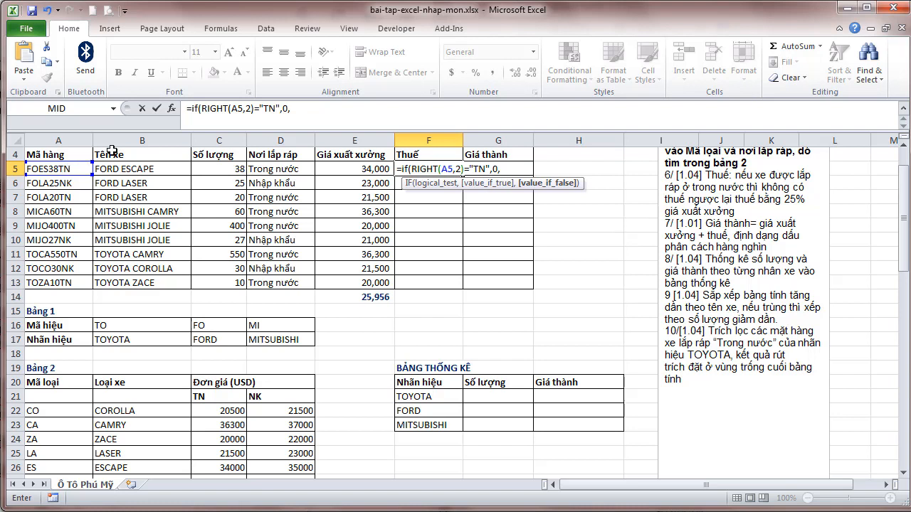
left_click(373, 169)
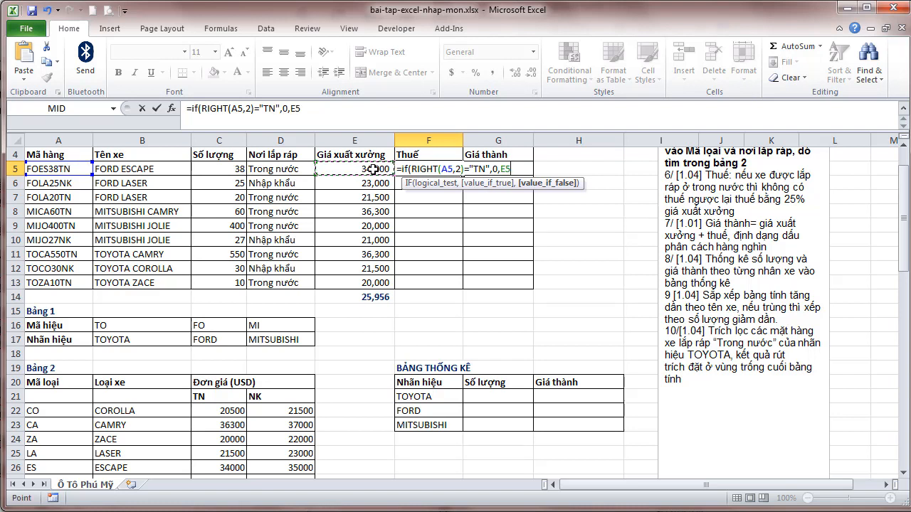
type("*25%")
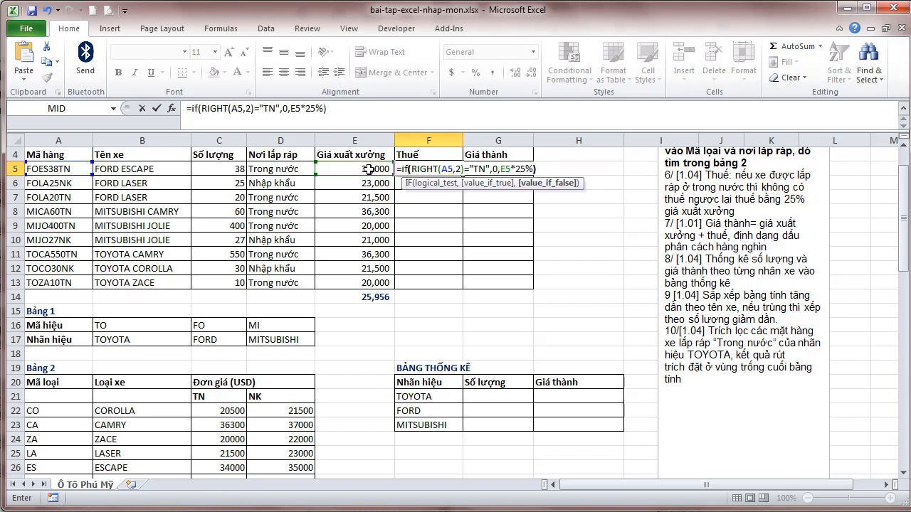
key("Return")
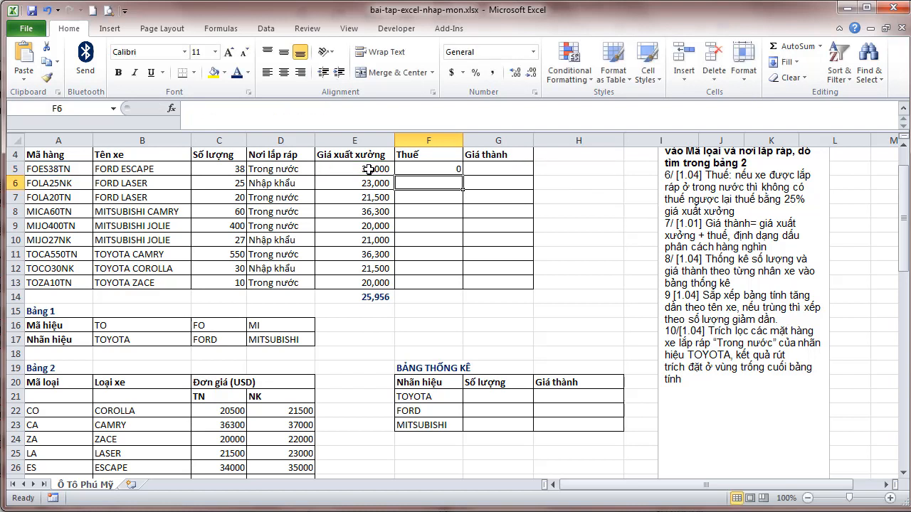
- Fill the F5 tax formula down to F13 and format the values with thousands separators and no decimals
left_click(459, 169)
double_click(463, 176)
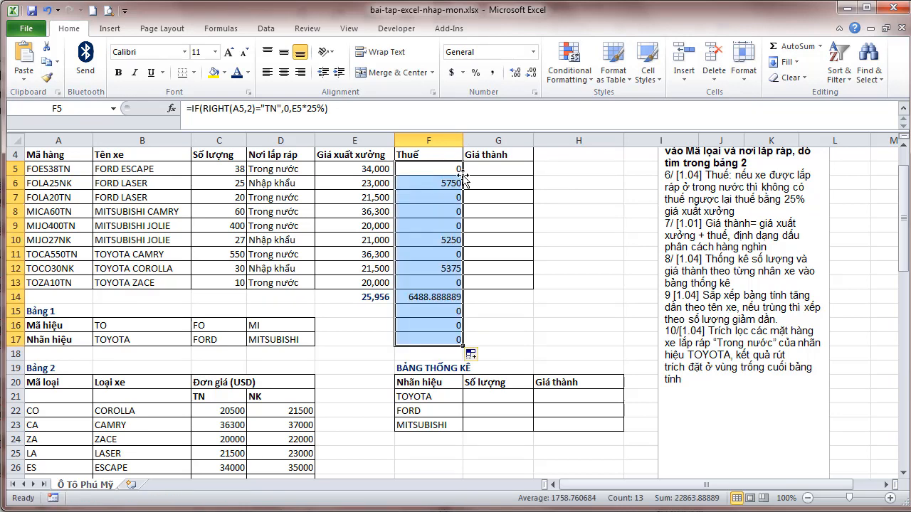
left_click(47, 10)
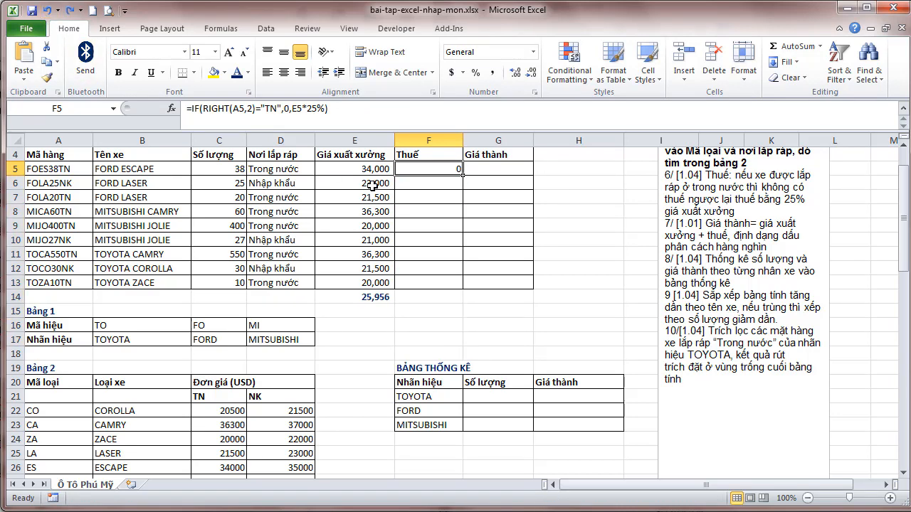
left_click_drag(463, 176, 454, 294)
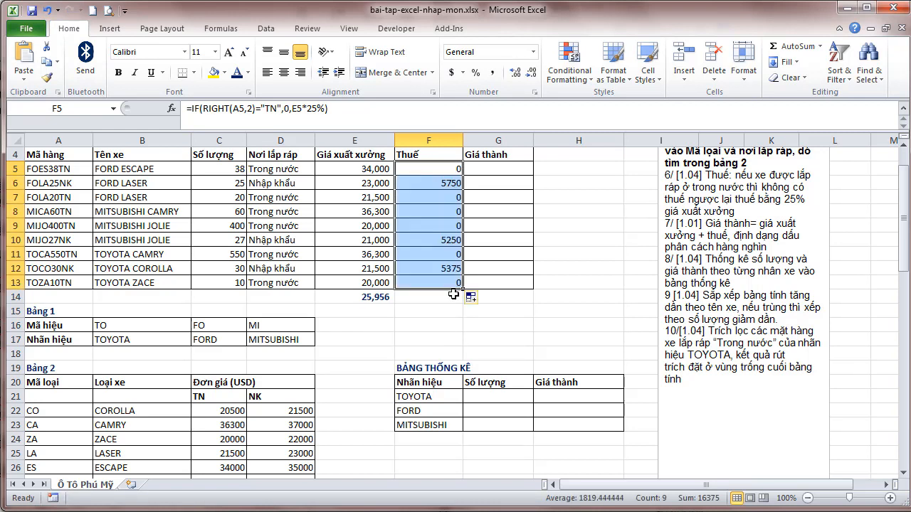
left_click(494, 73)
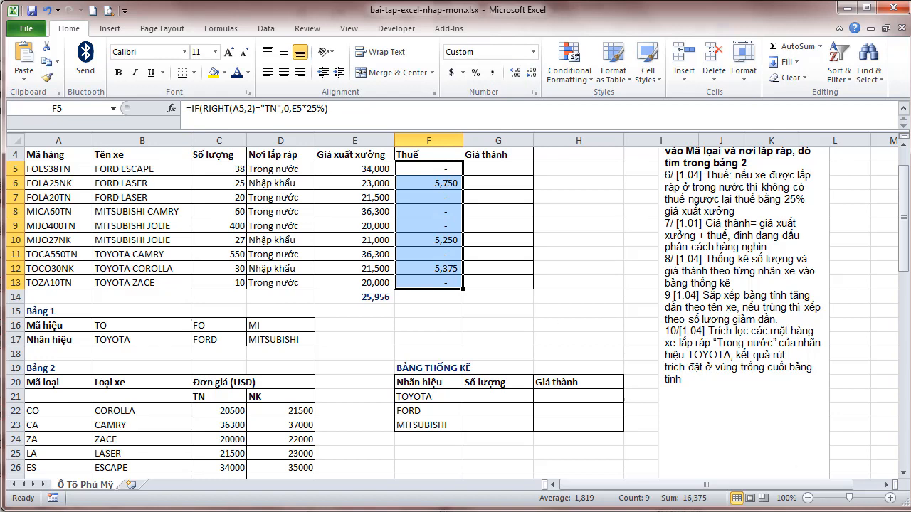
- Make item 6 about Thuế bold in the instruction text box
left_click(747, 255)
left_click_drag(747, 255, 660, 222)
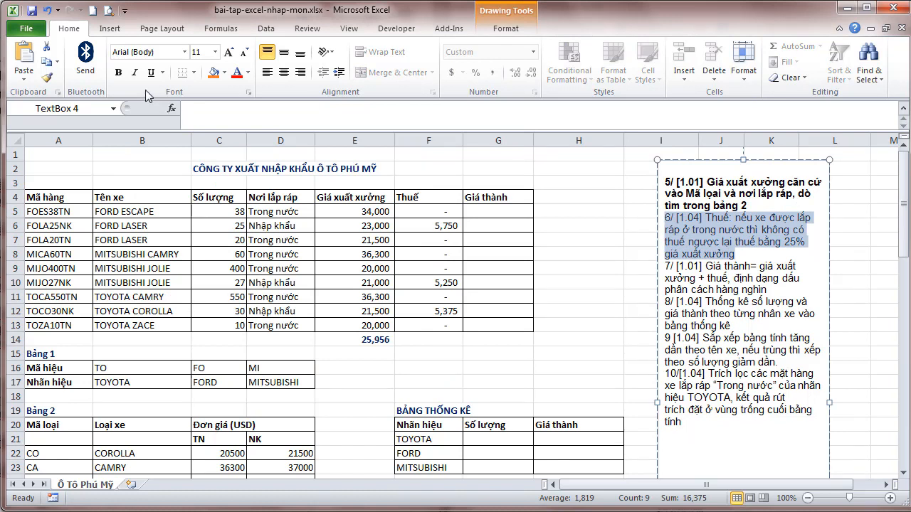
left_click(119, 72)
left_click(755, 269)
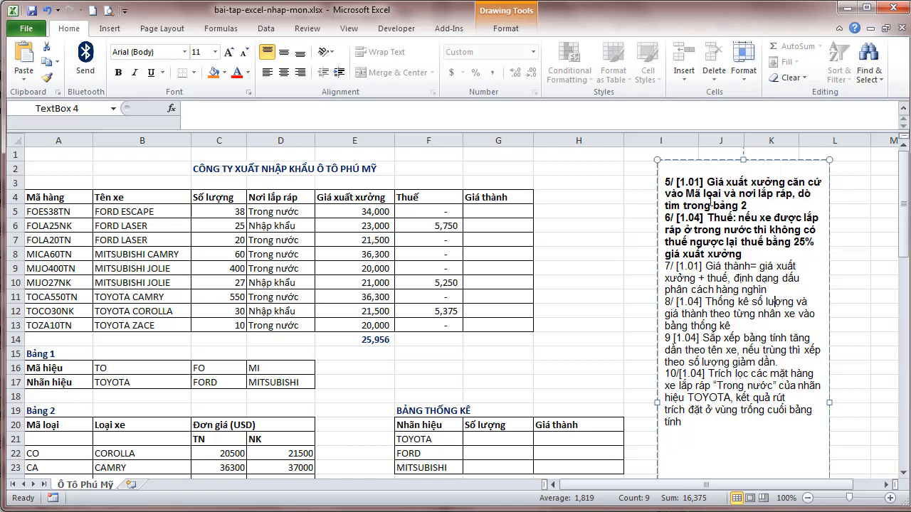
- Delete items 5 and 6 from the instruction text box so that the list starts with item 7
left_click_drag(759, 258, 651, 185)
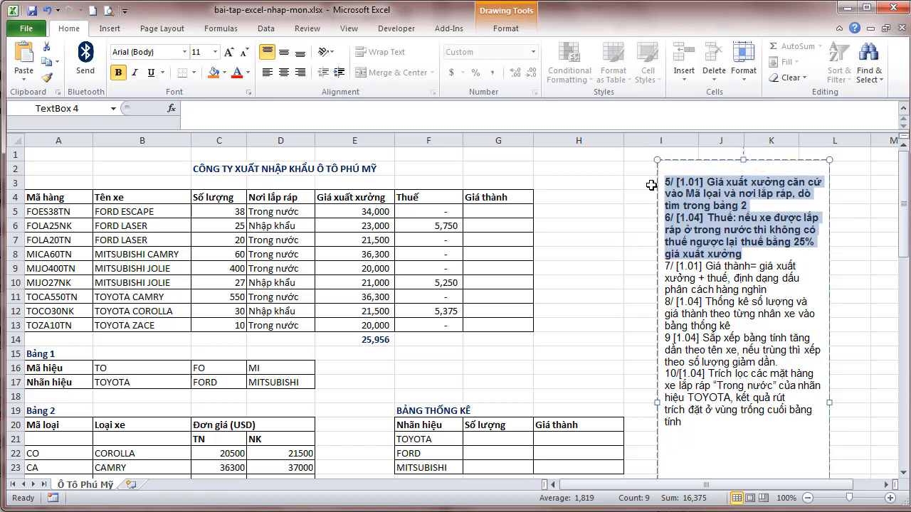
key("Delete")
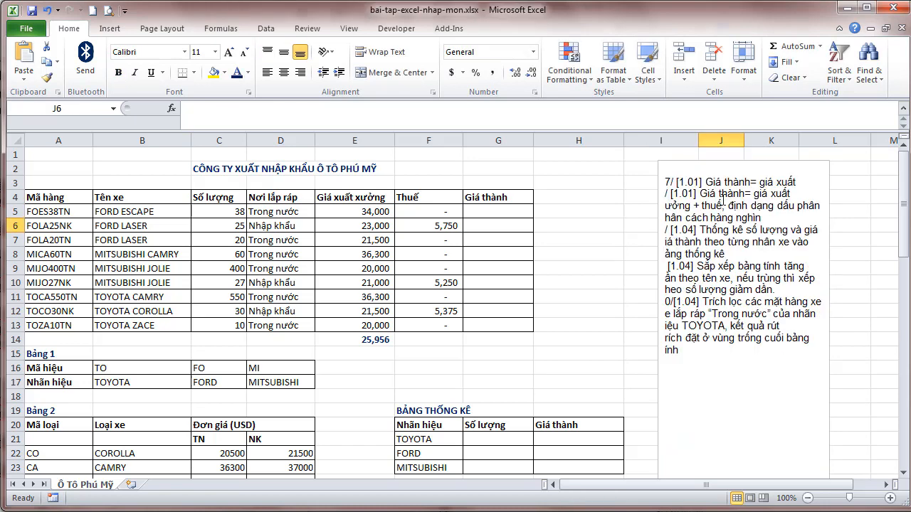
left_click(767, 216)
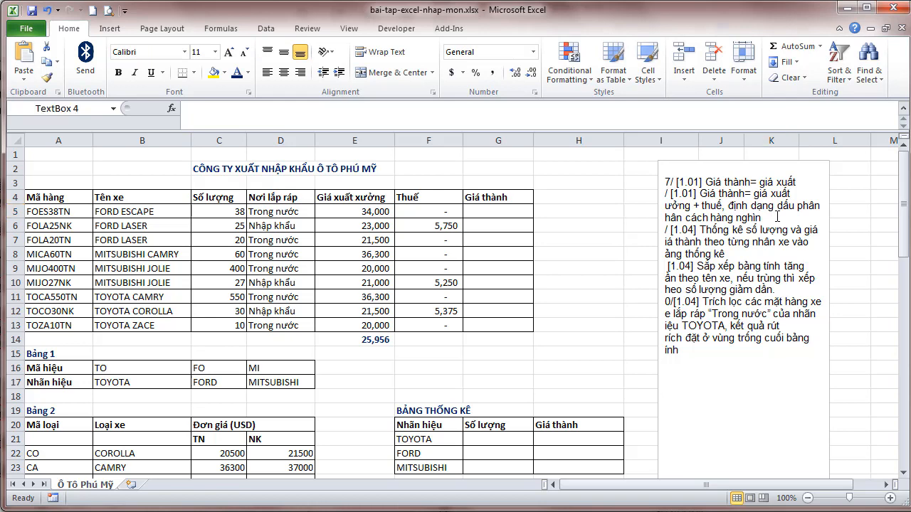
left_click(698, 215)
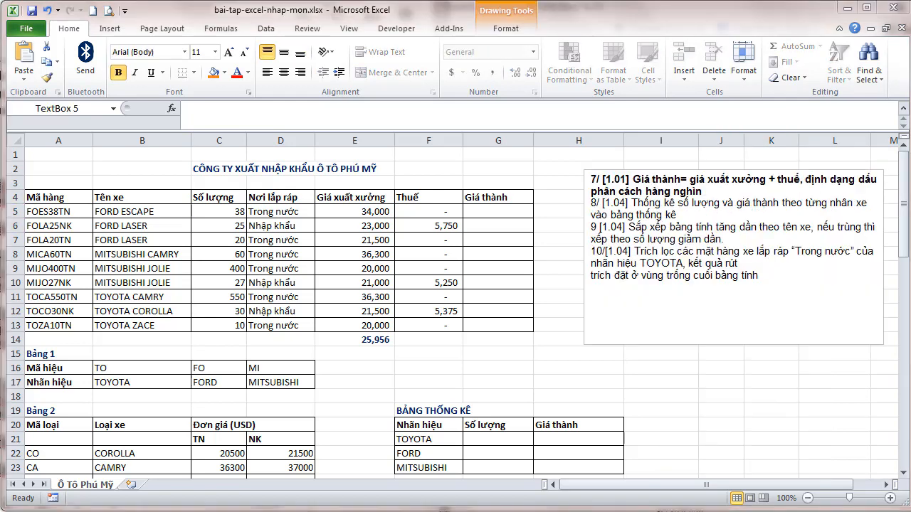
- Enter the formula =F5+E5 in Giá thành cell G5
left_click(505, 215)
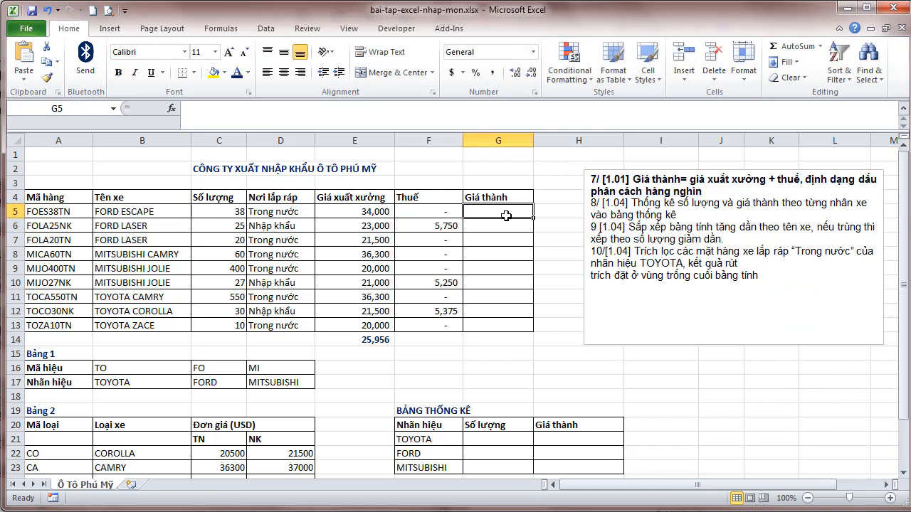
type("=")
key("Left")
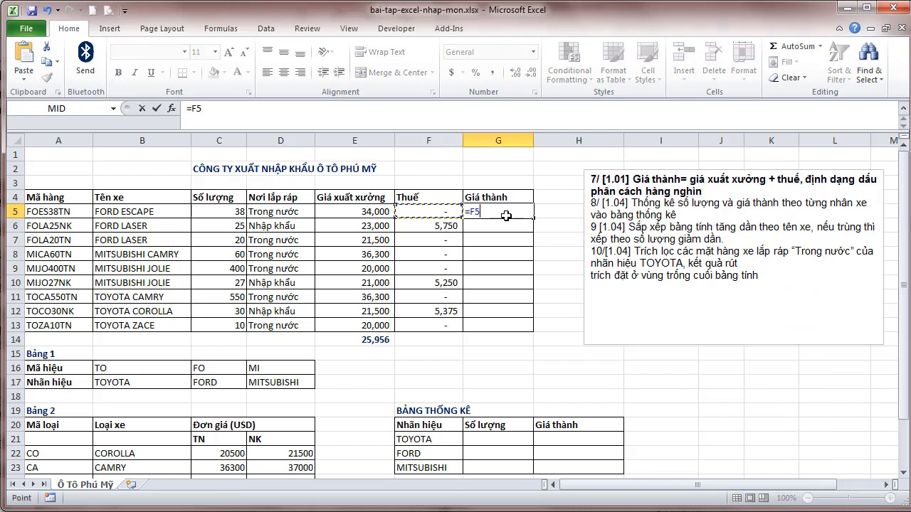
type("+")
key("Left")
key("Left")
key("ctrl+Return")
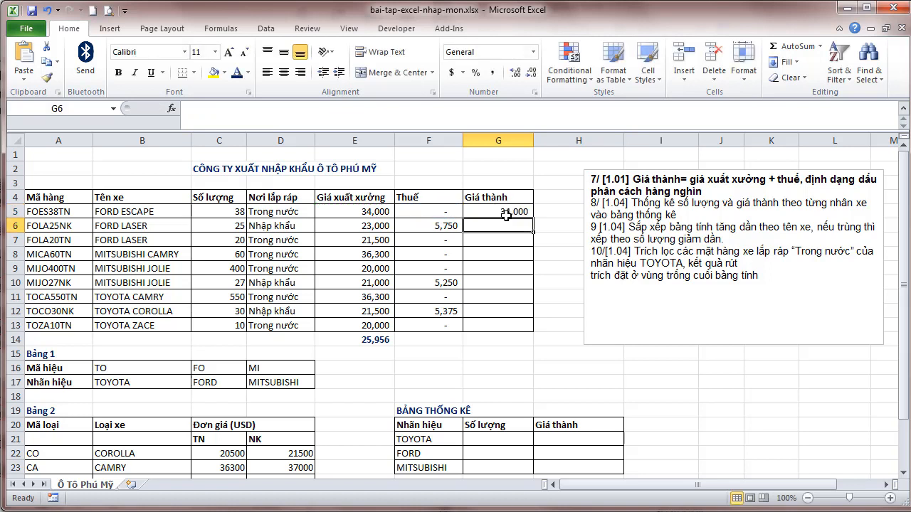
- Fill the G5 formula down to G13 and format the values with thousands separators and no decimals
left_click_drag(533, 218, 521, 330)
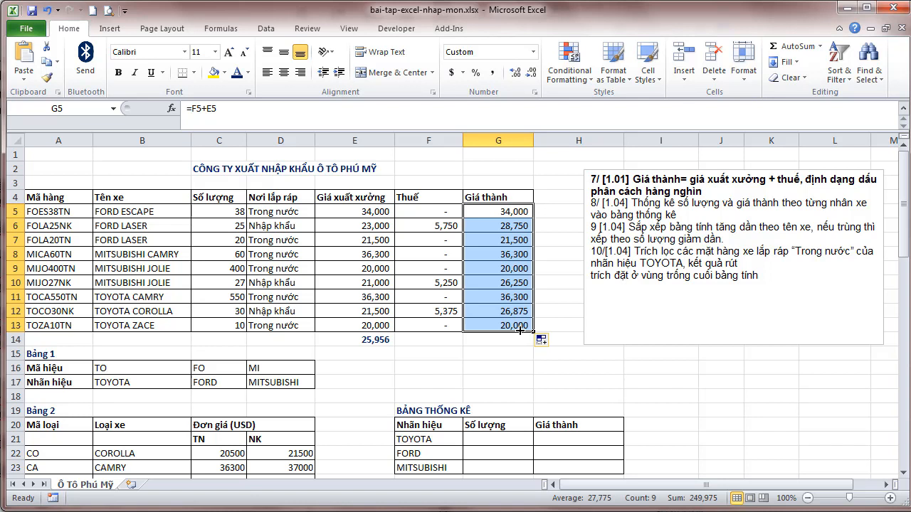
left_click(492, 73)
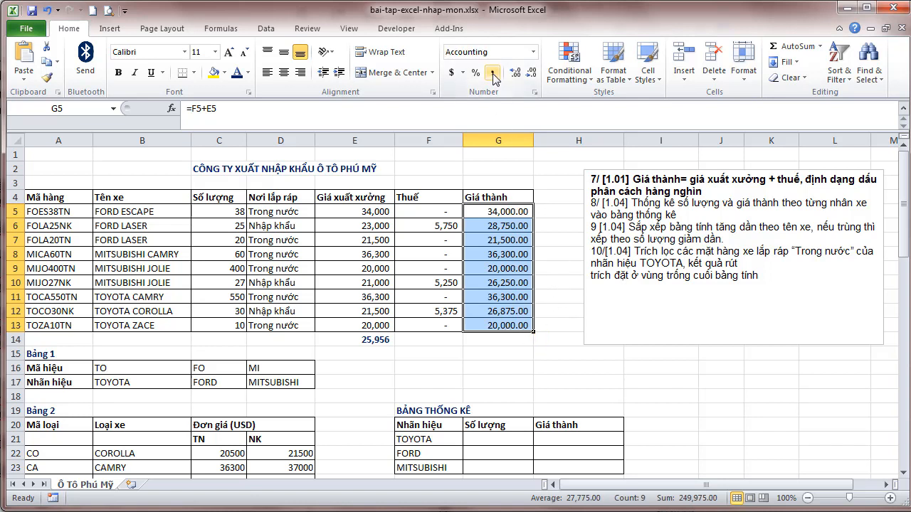
left_click(532, 73)
left_click(532, 73)
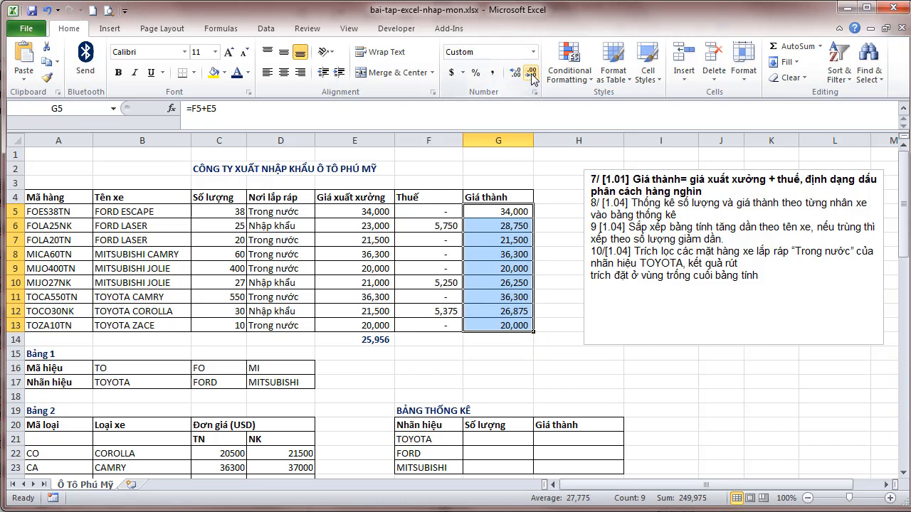